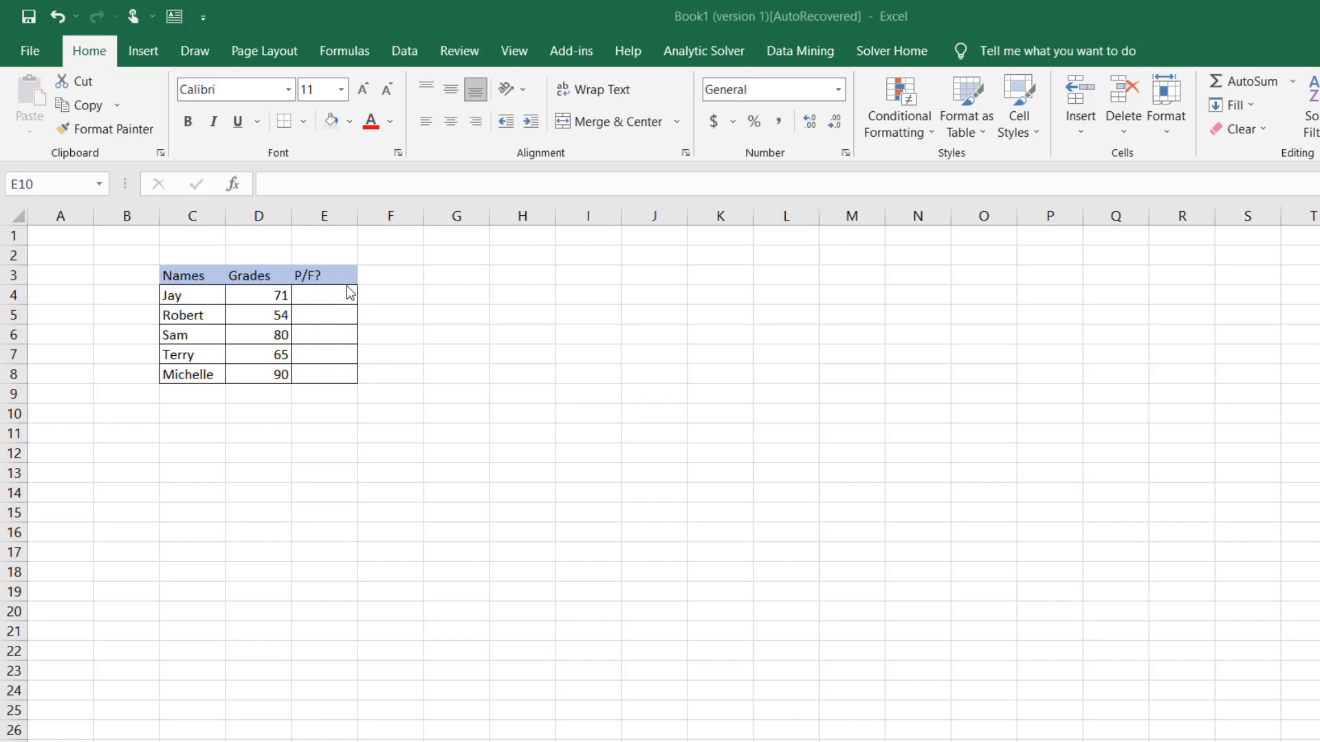
Insert an IF function in cell E4 with the logical test D4>=70
double_click(317, 297)
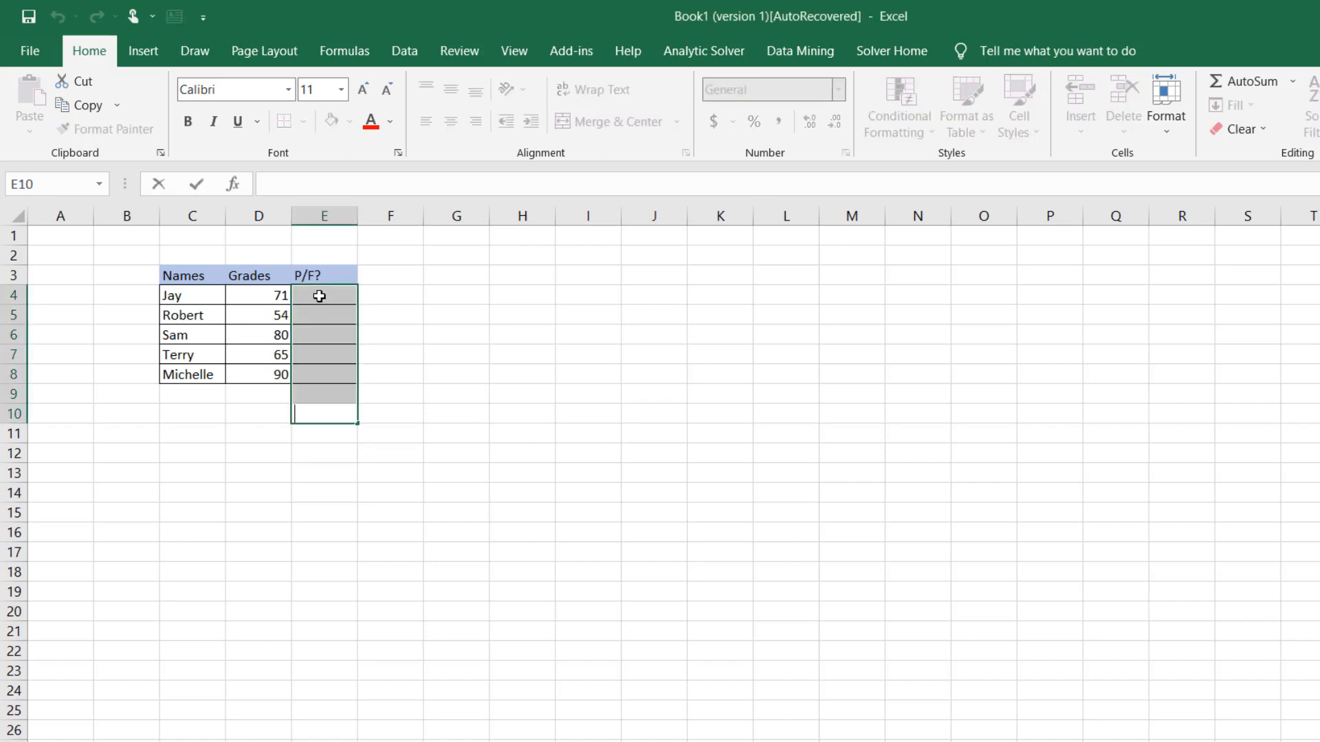
left_click(319, 296)
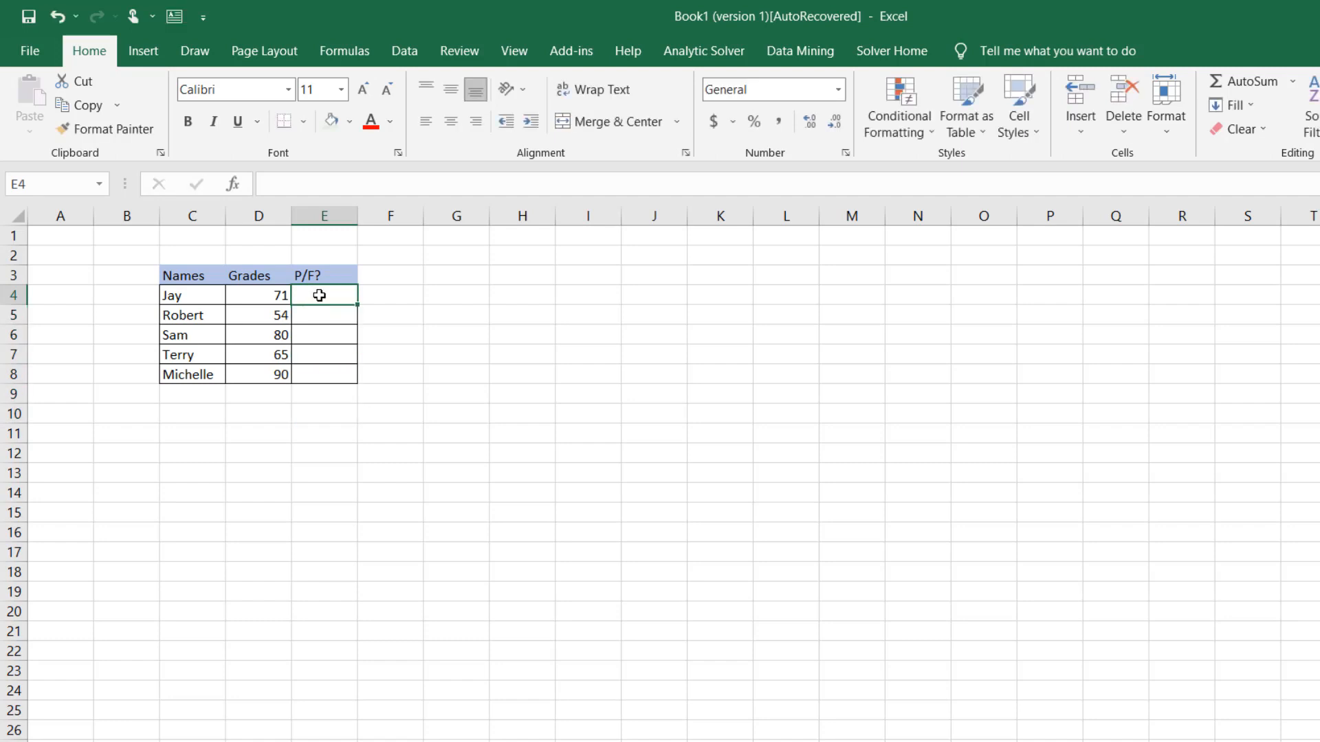
left_click(233, 184)
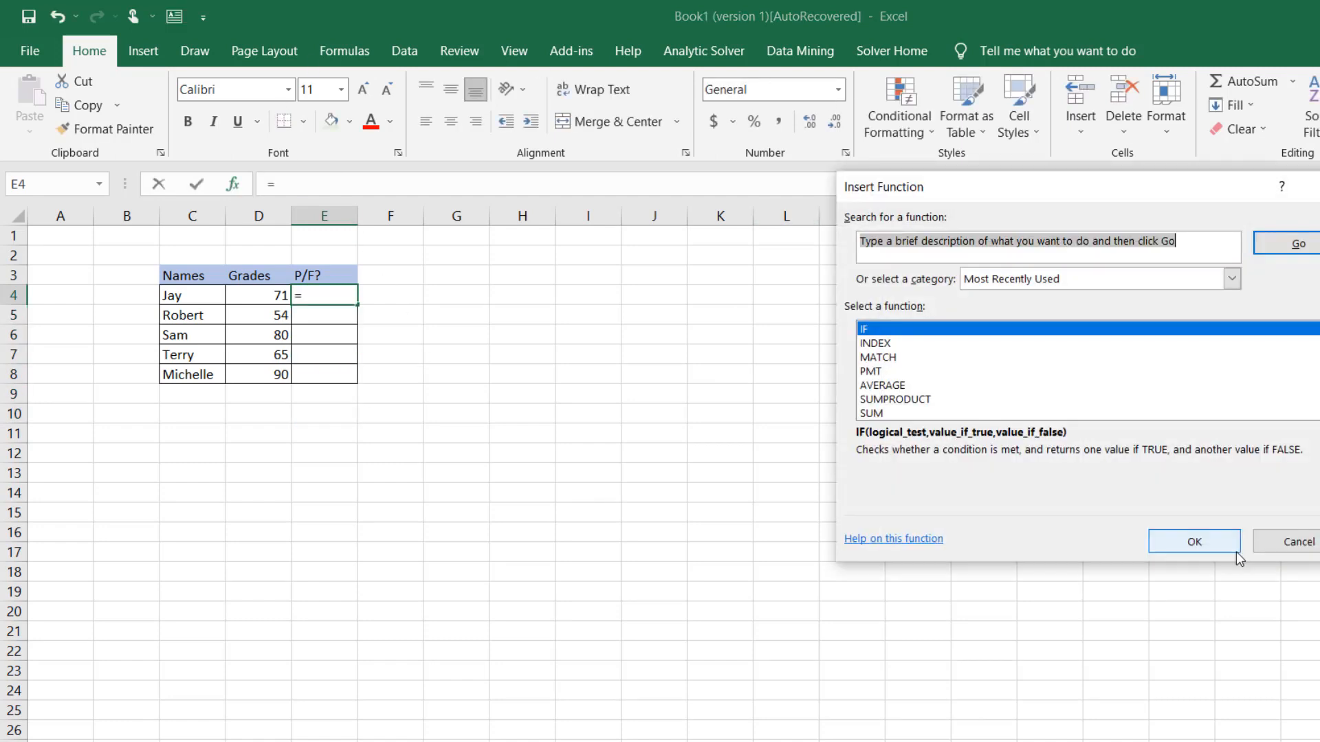
double_click(897, 328)
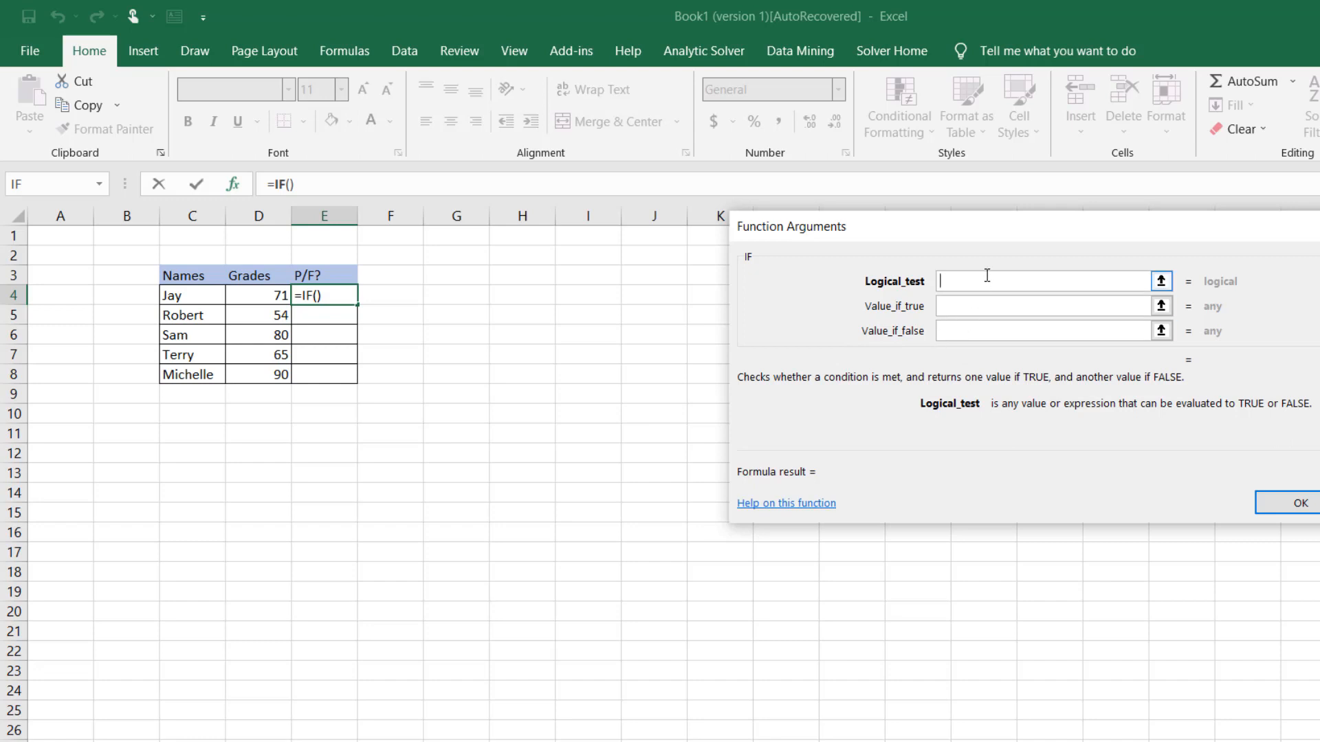
left_click(268, 298)
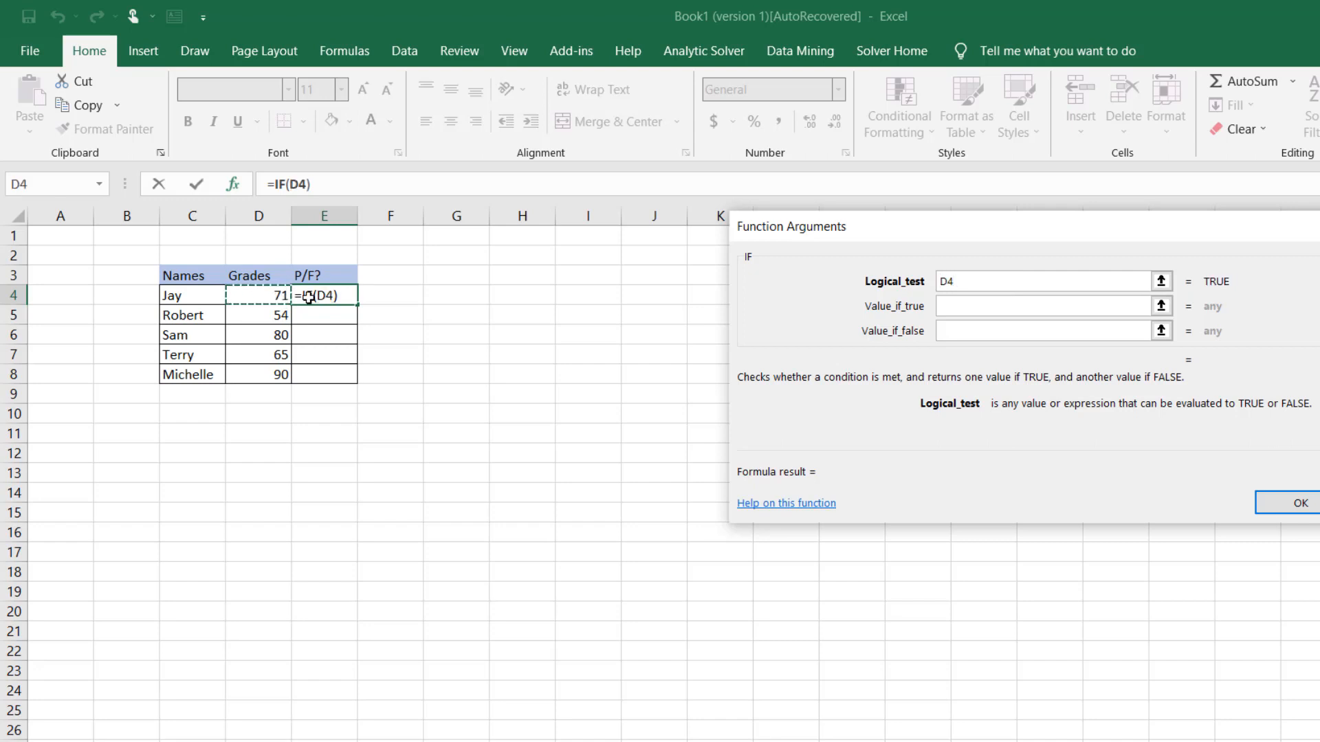
type(">=70")
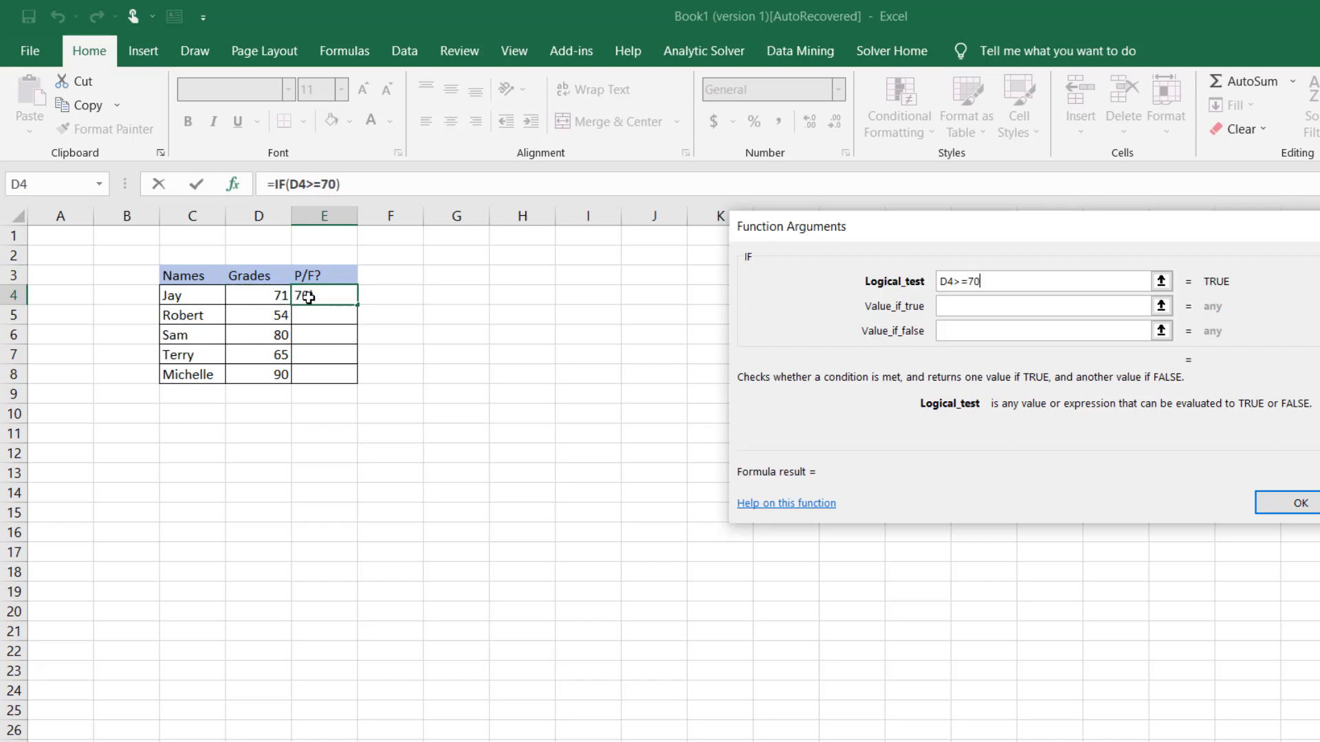
Make the IF function return "pass" when true and "fail" when false, and fill the formula down through E8
left_click(984, 306)
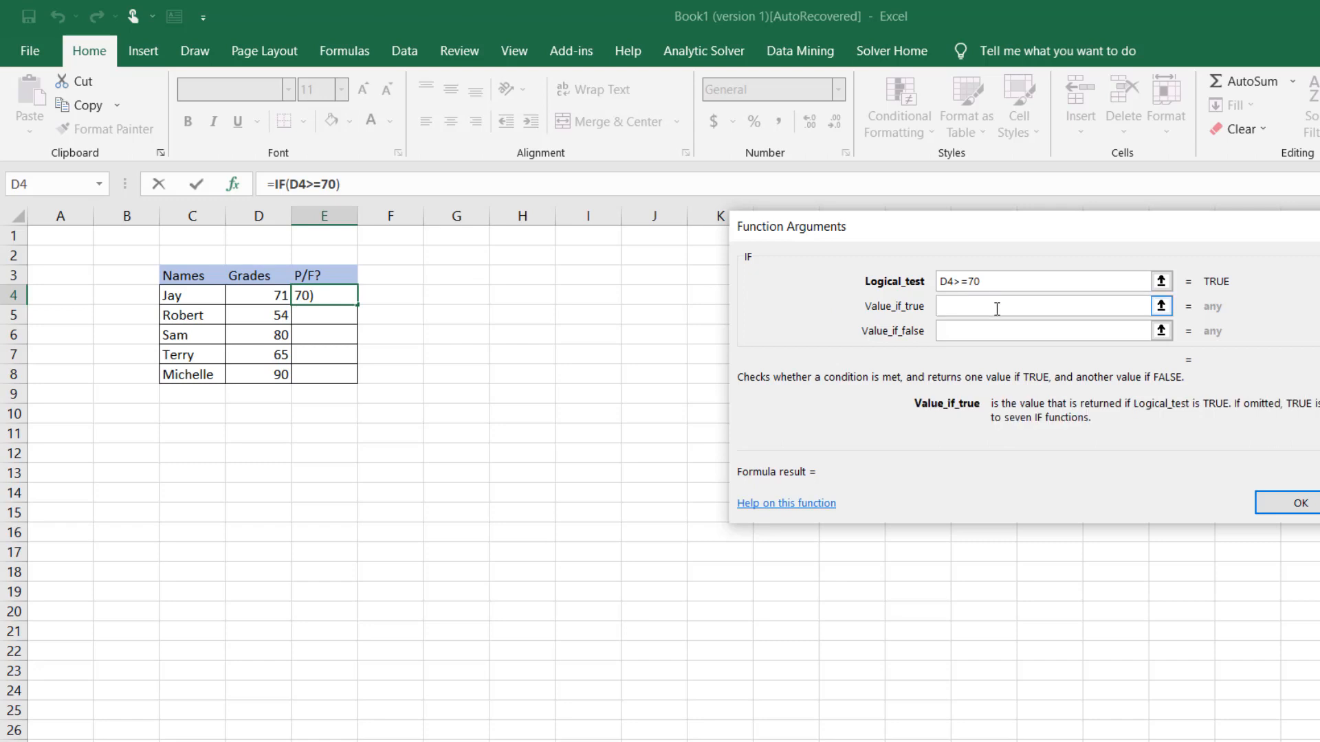
type("pass")
key("Tab")
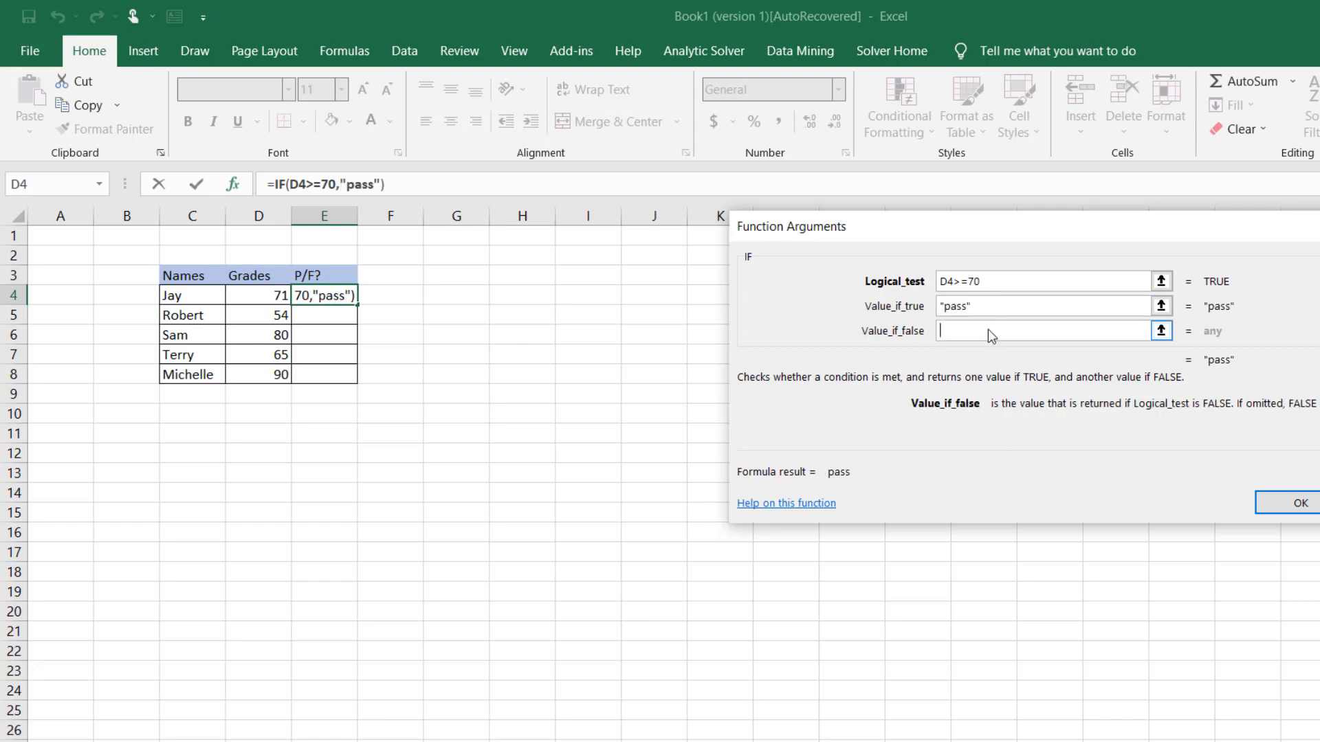
type("fail")
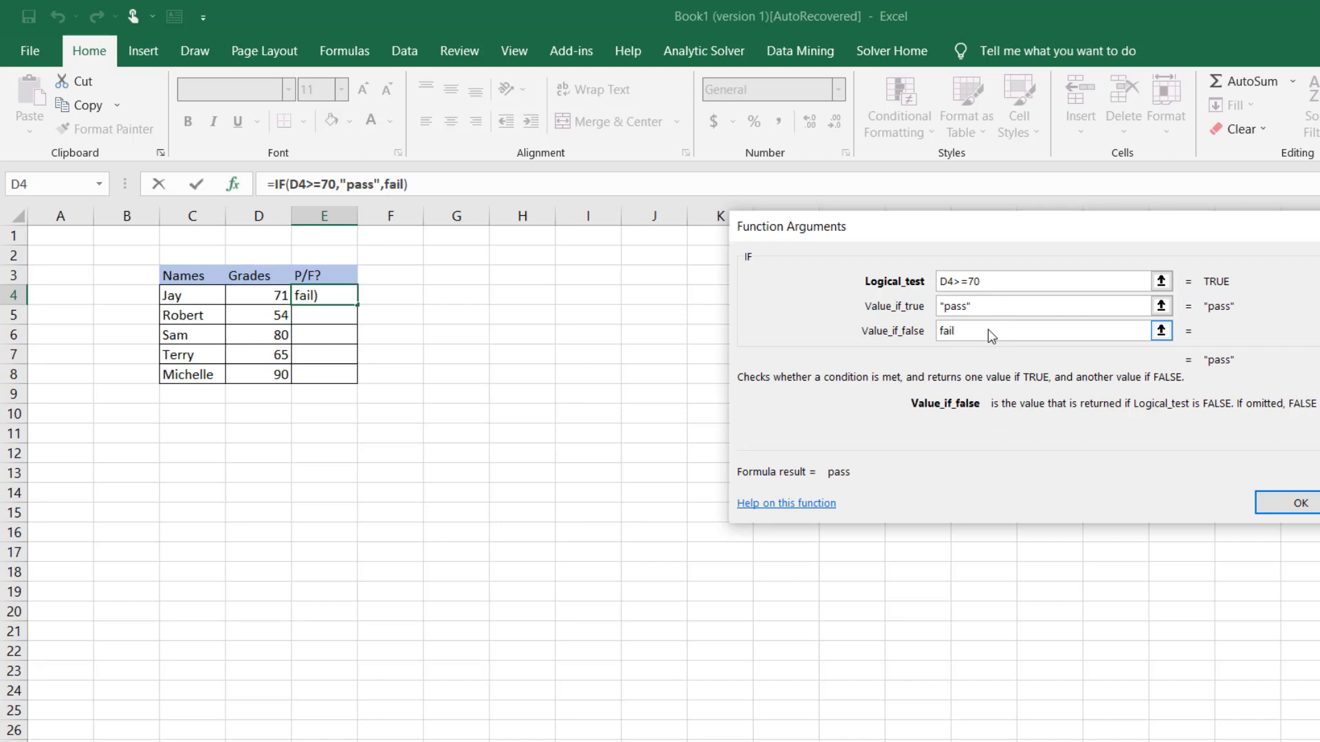
left_click(1292, 502)
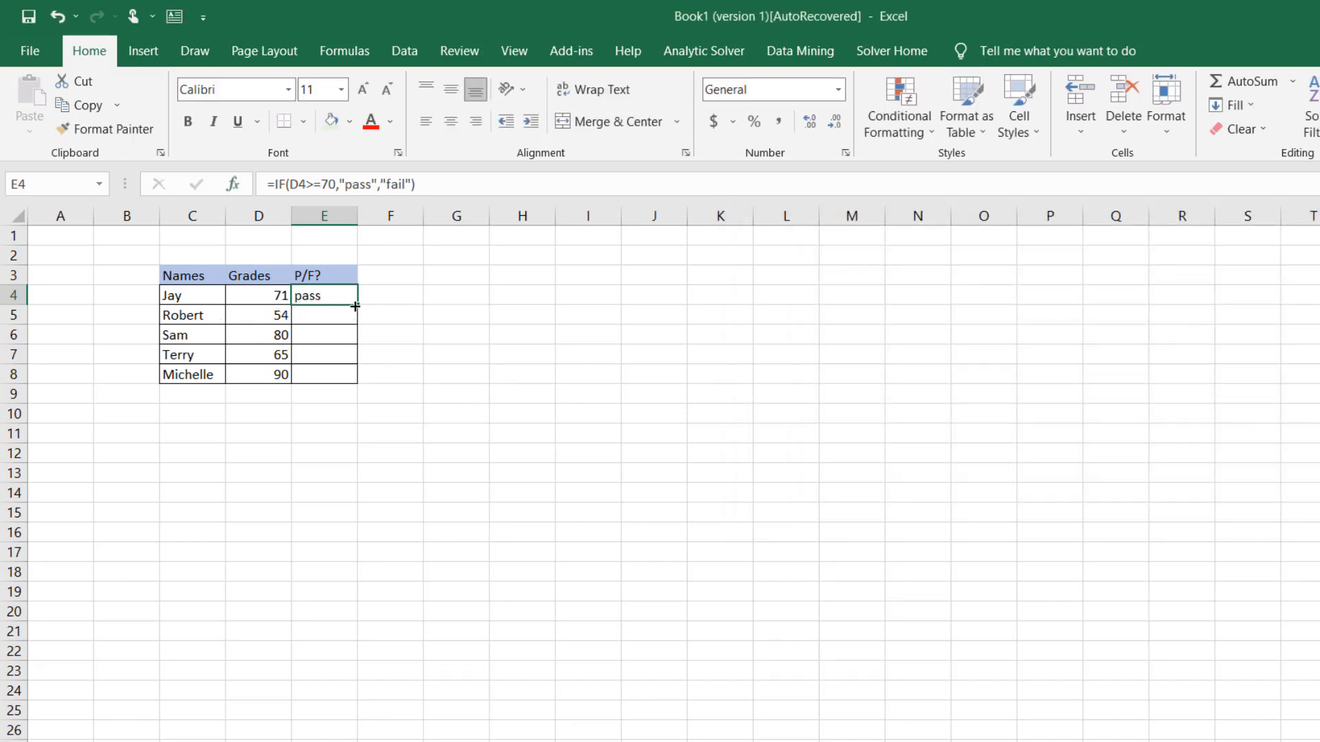
left_click_drag(359, 304, 356, 380)
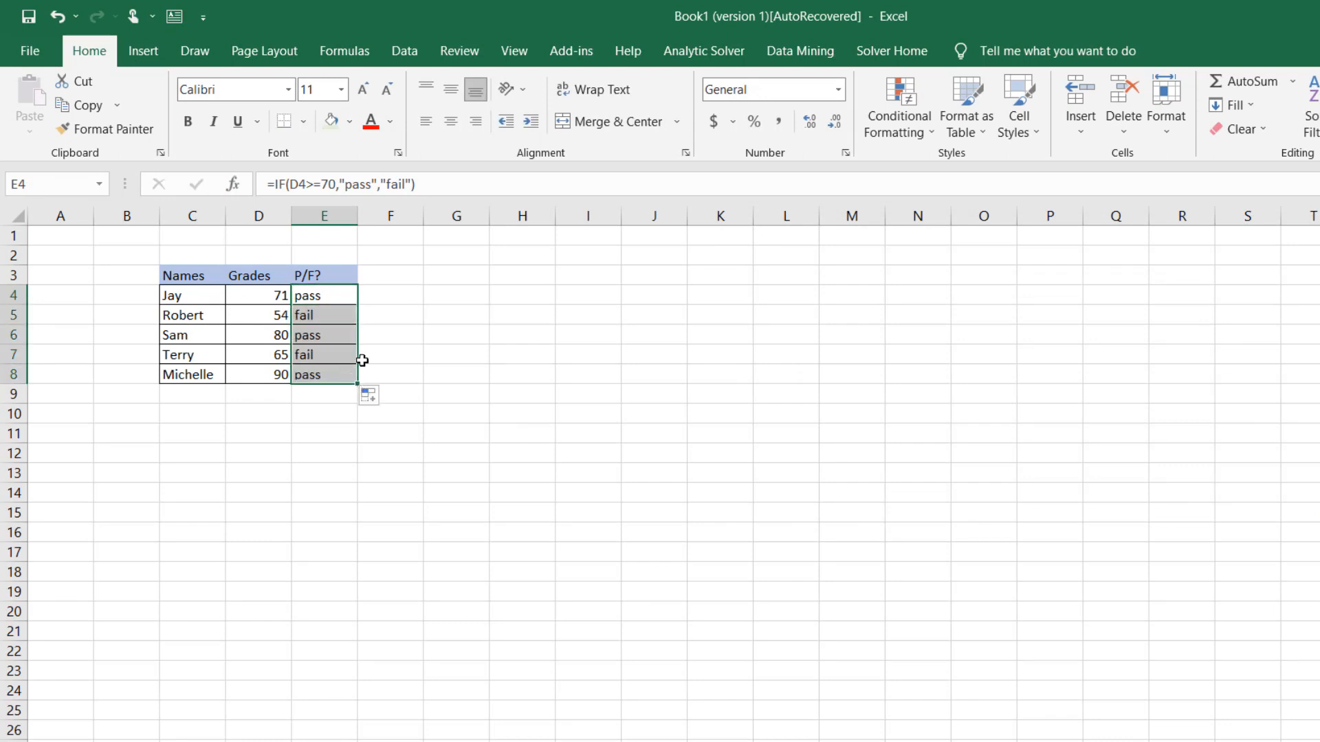
left_click(386, 297)
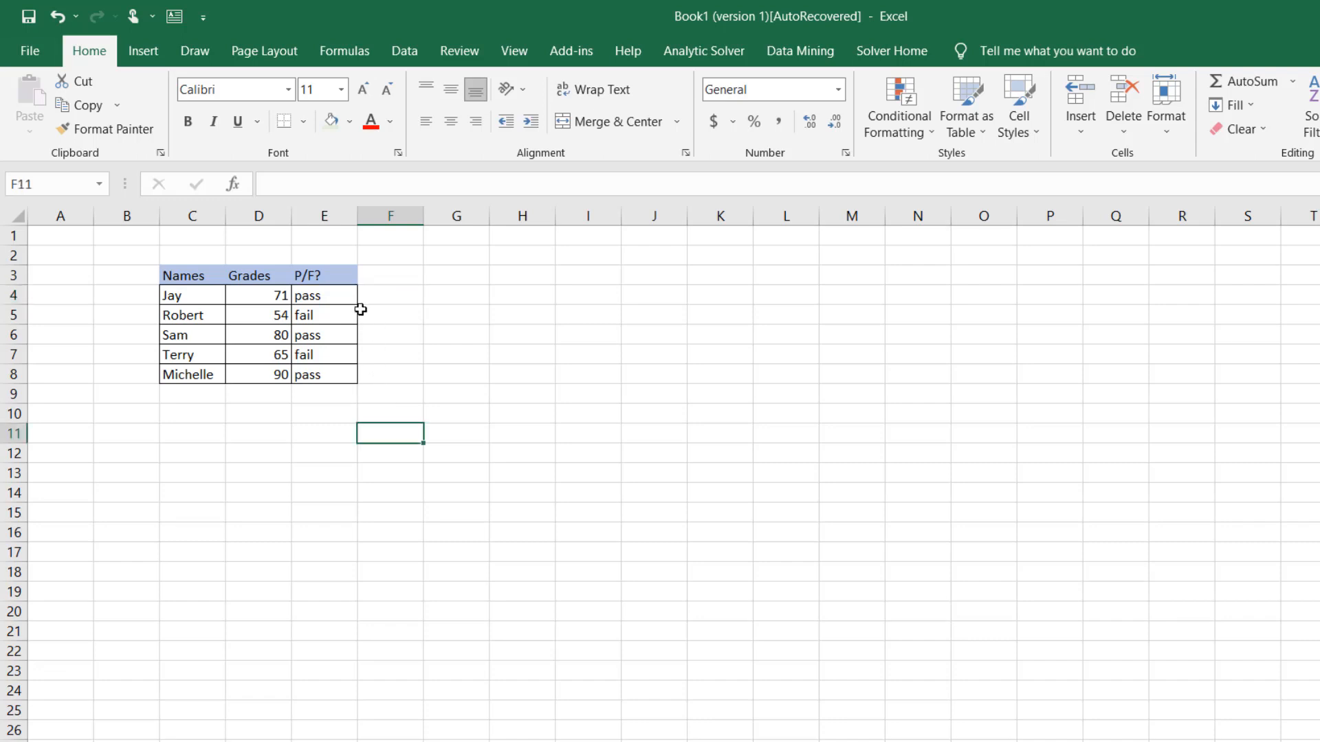
Conditionally format E4:E8 so cells containing the text "fail" get Light Red Fill with Dark Red Text
left_click_drag(333, 291, 324, 381)
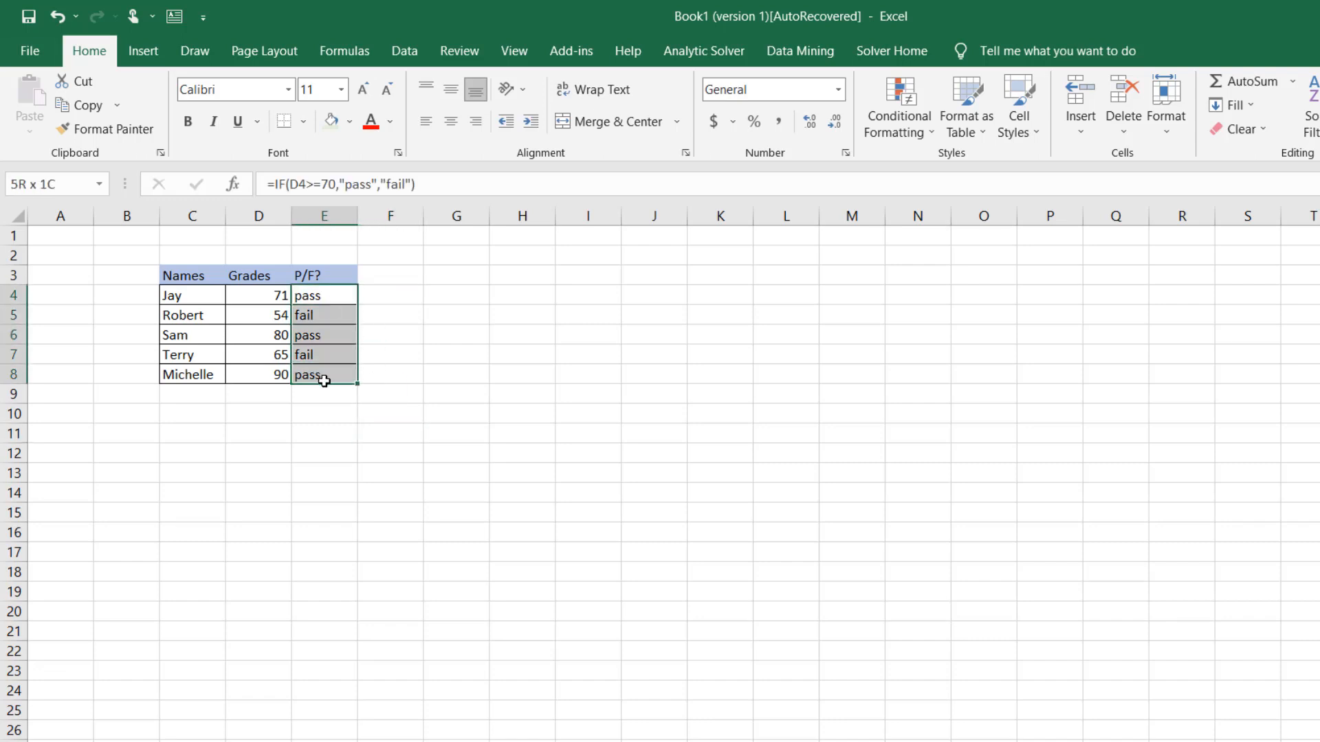
left_click(922, 114)
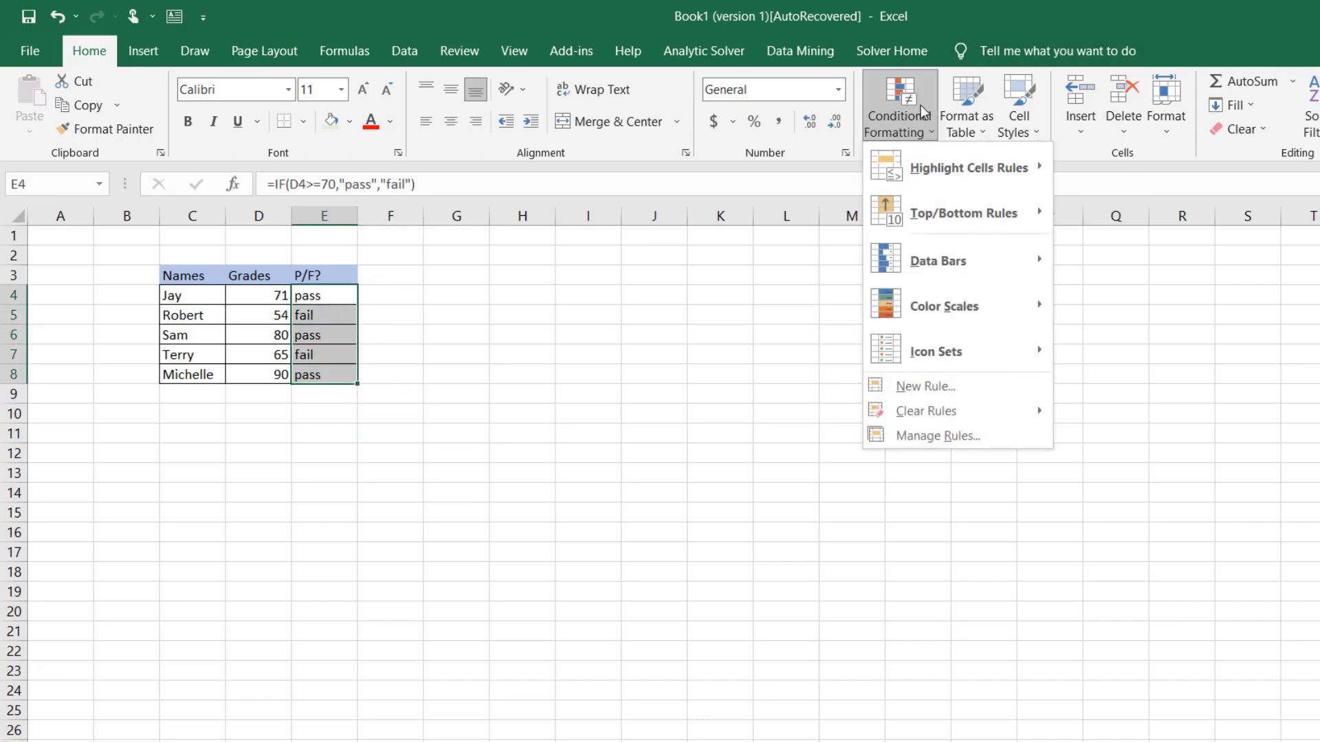
mouse_move(984, 178)
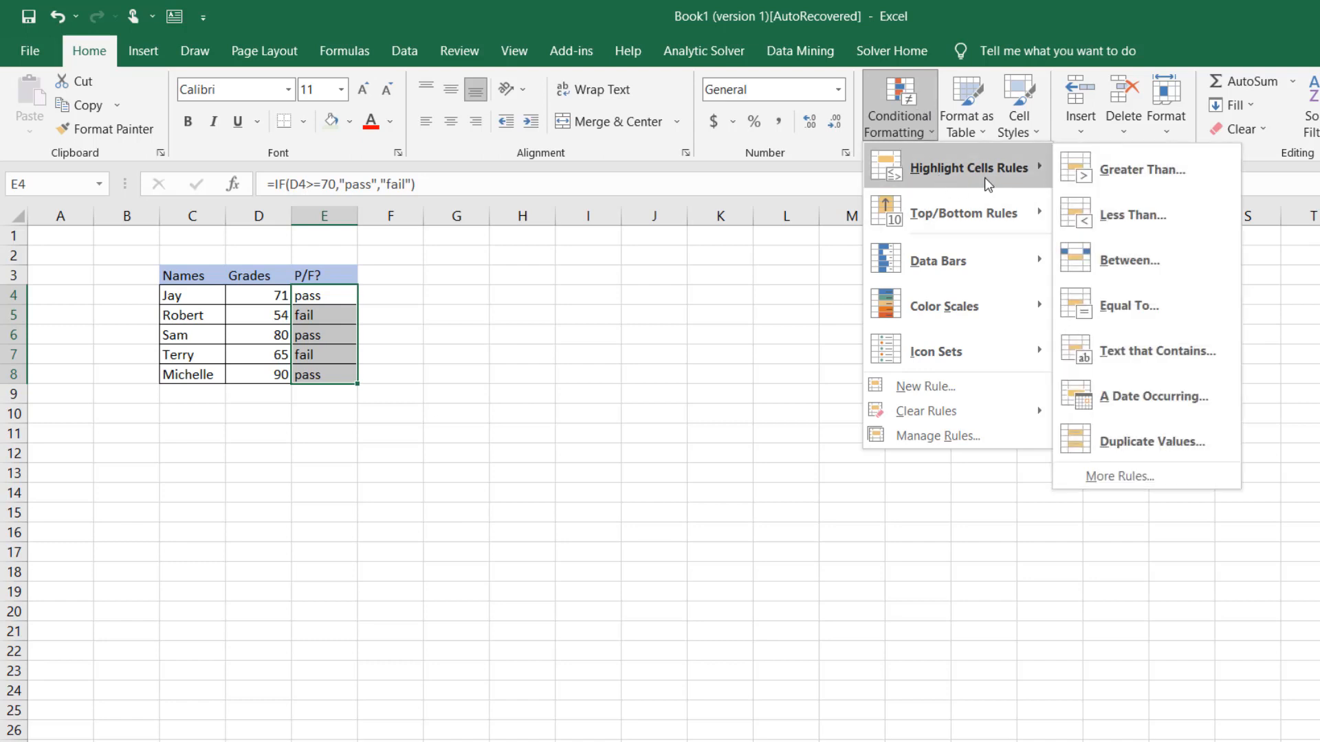
left_click(1163, 366)
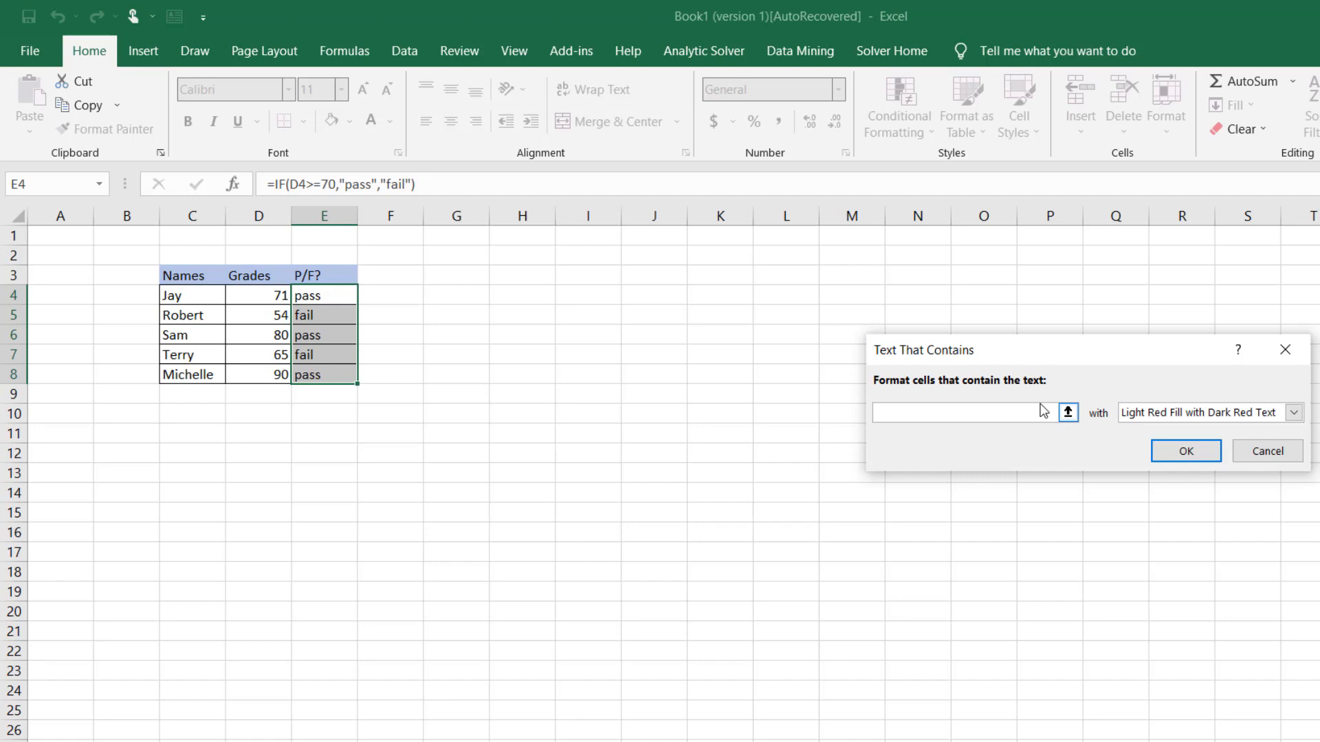
type("fail")
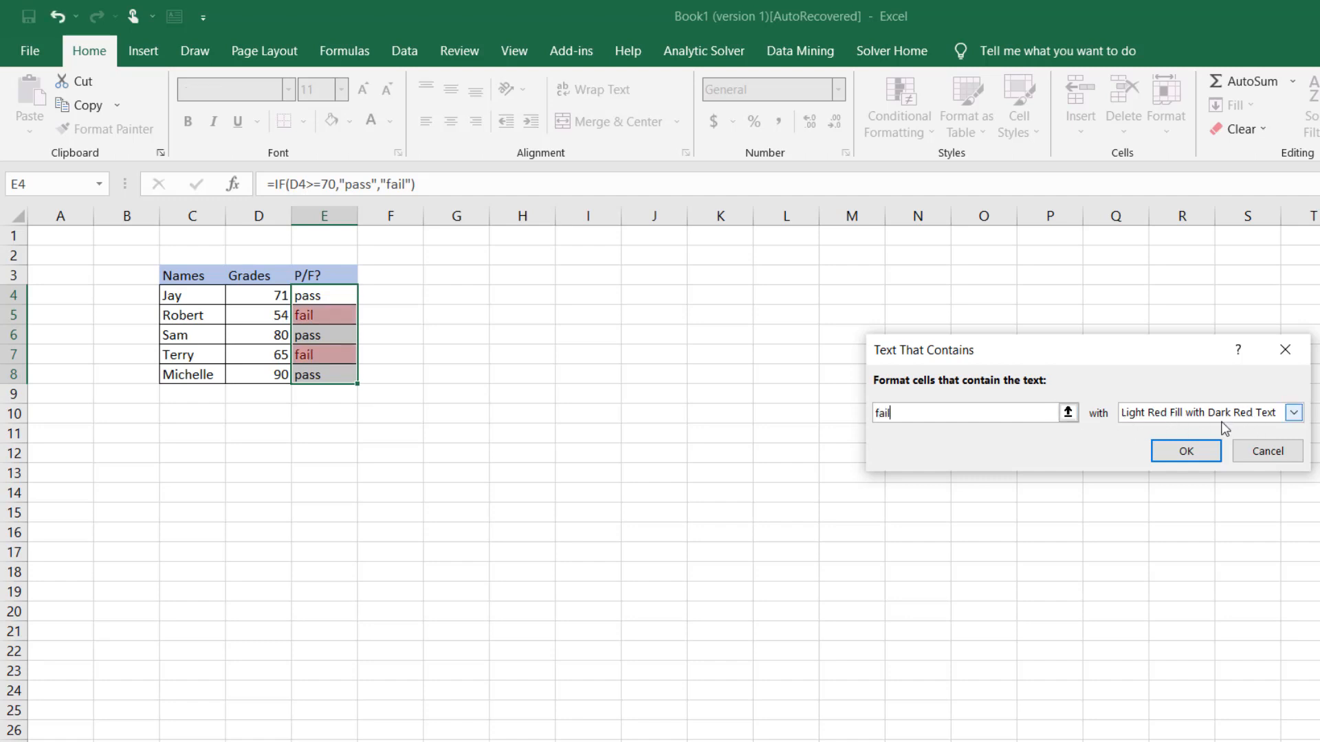
left_click(1201, 453)
left_click(265, 515)
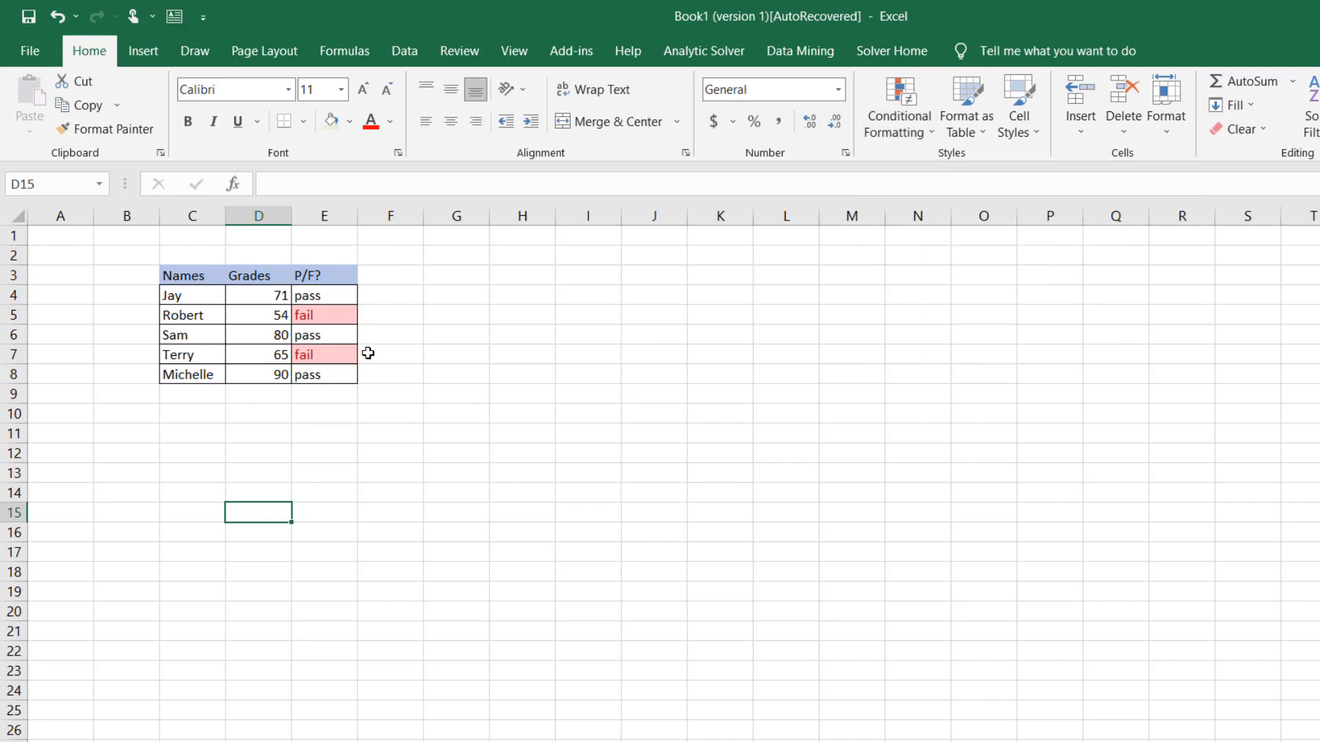
left_click(440, 435)
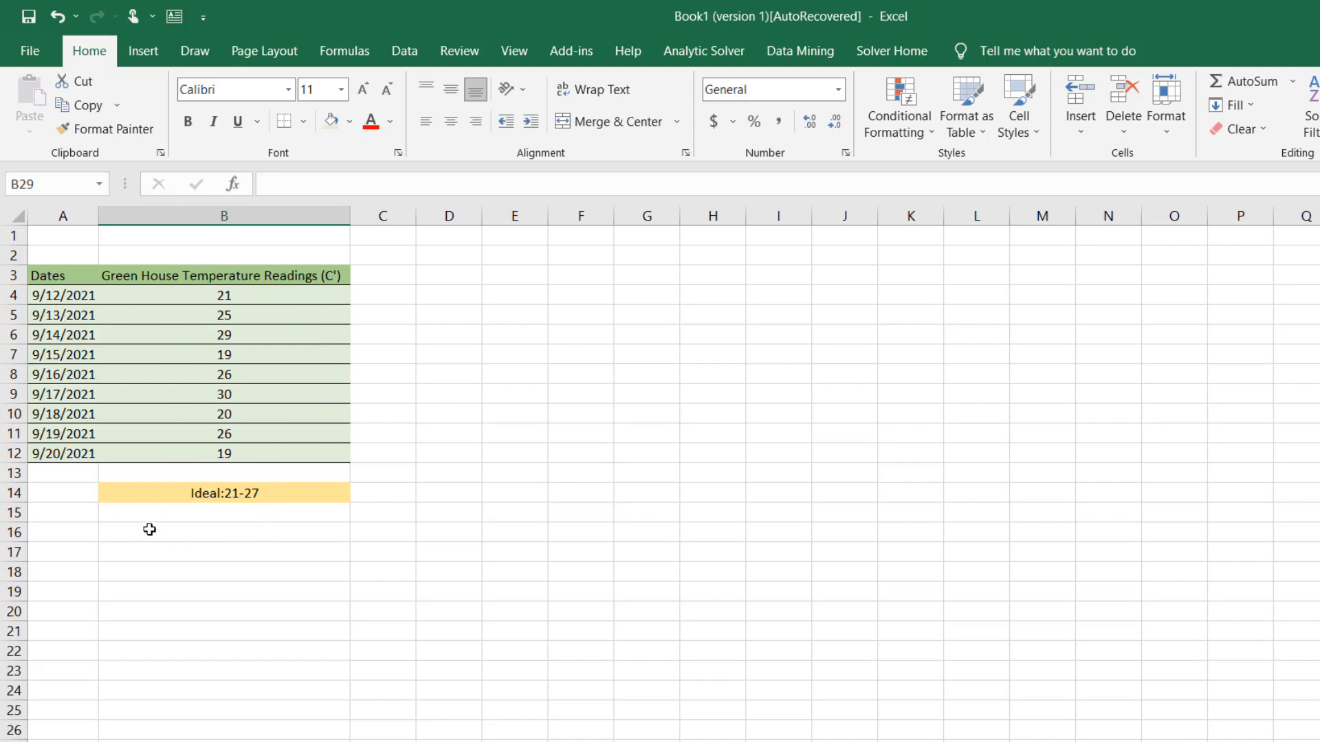
Start a formula in cell C4 with an AND function nested as the logical test of an IF function
left_click(388, 296)
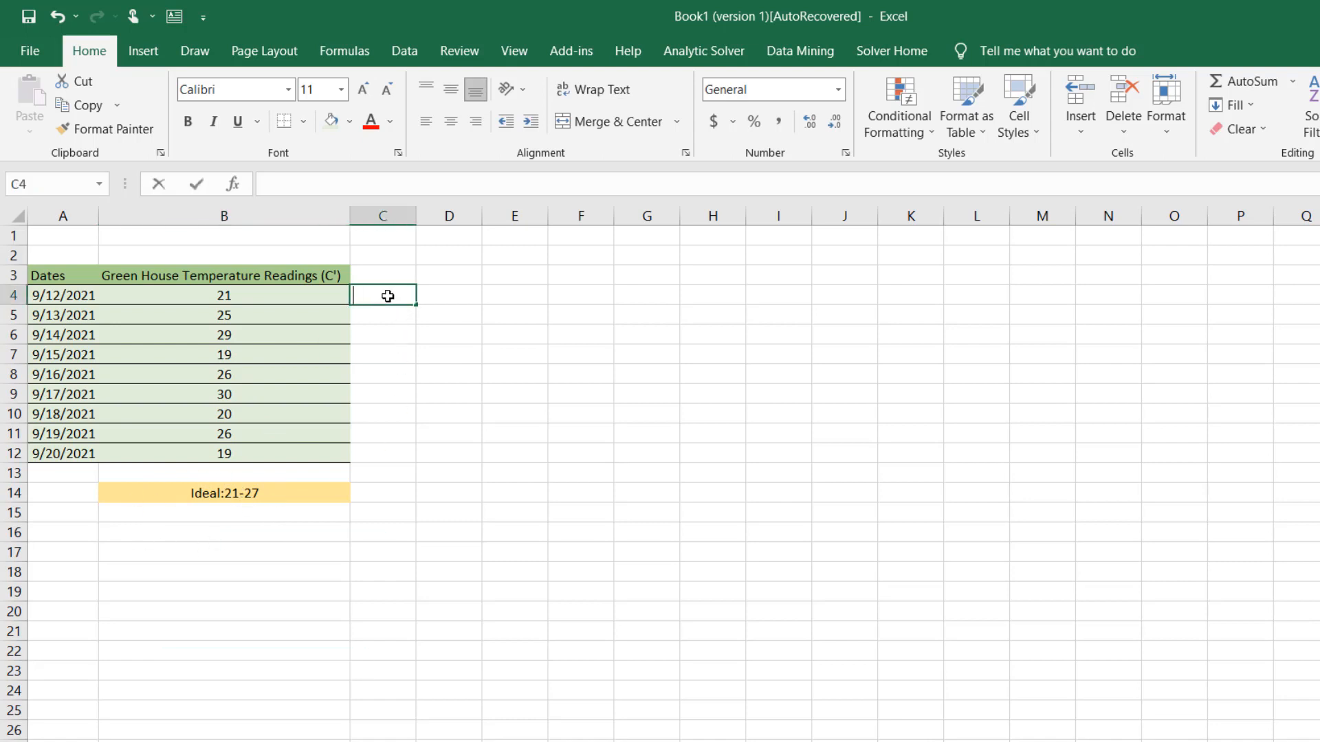
type("=if")
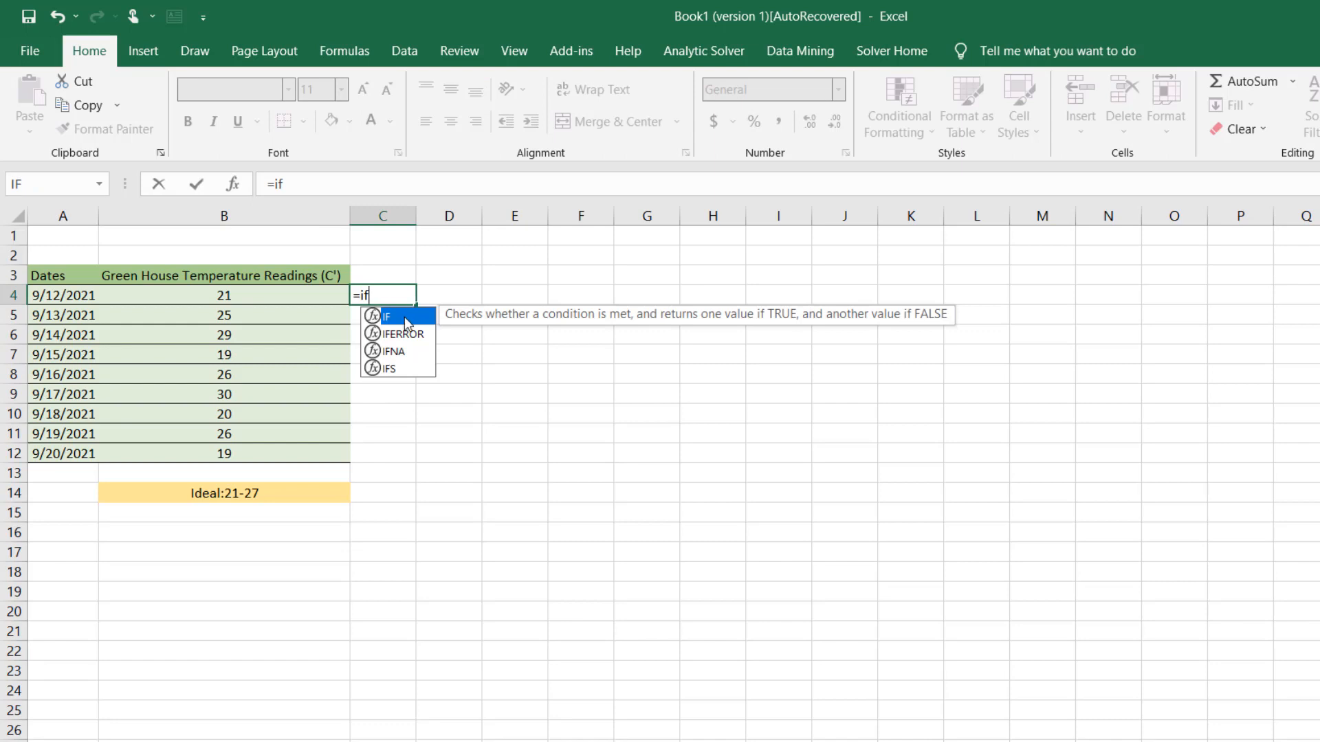
double_click(407, 317)
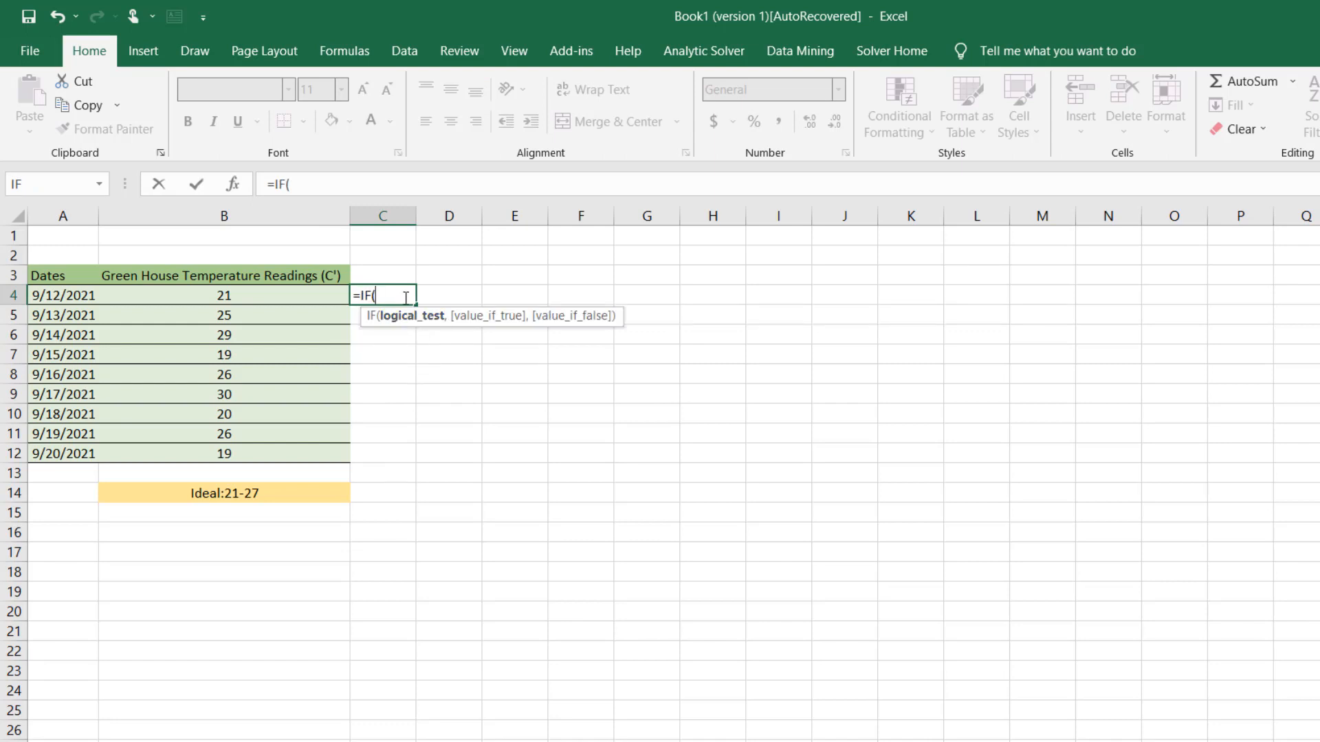
type("and")
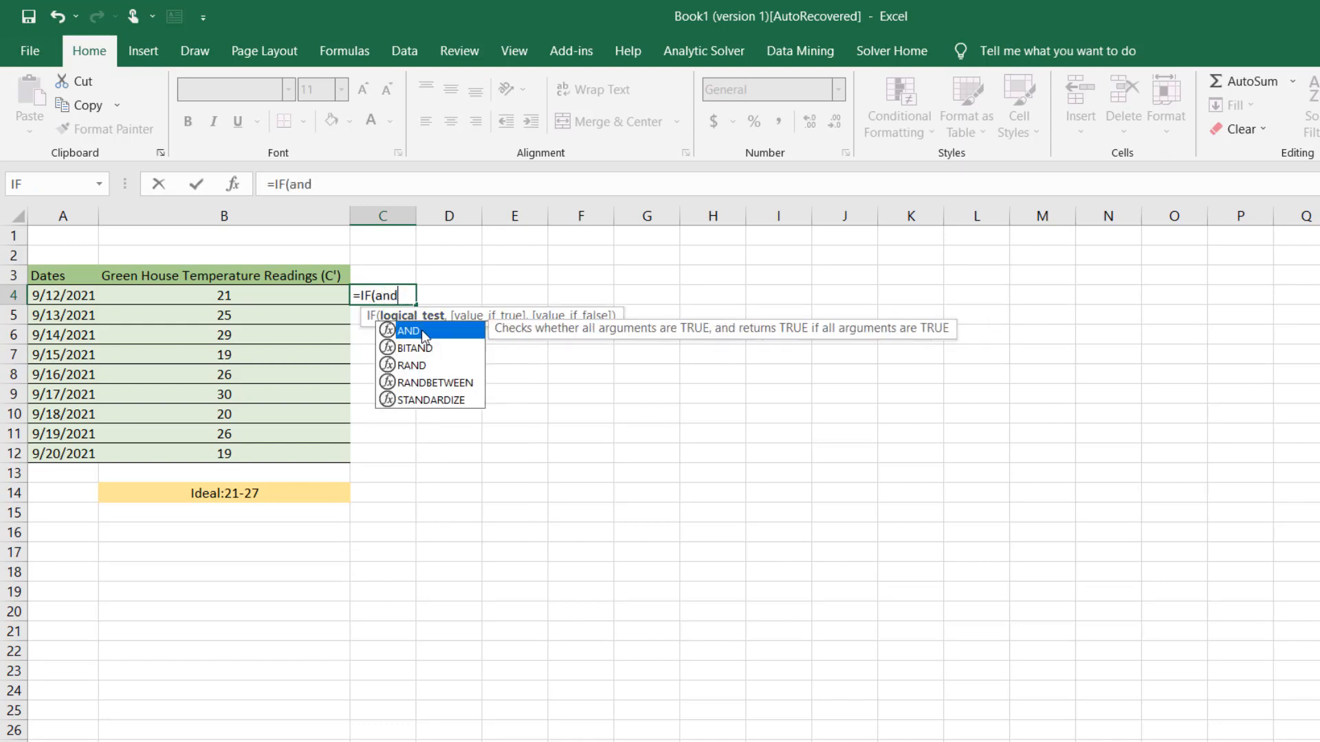
double_click(422, 330)
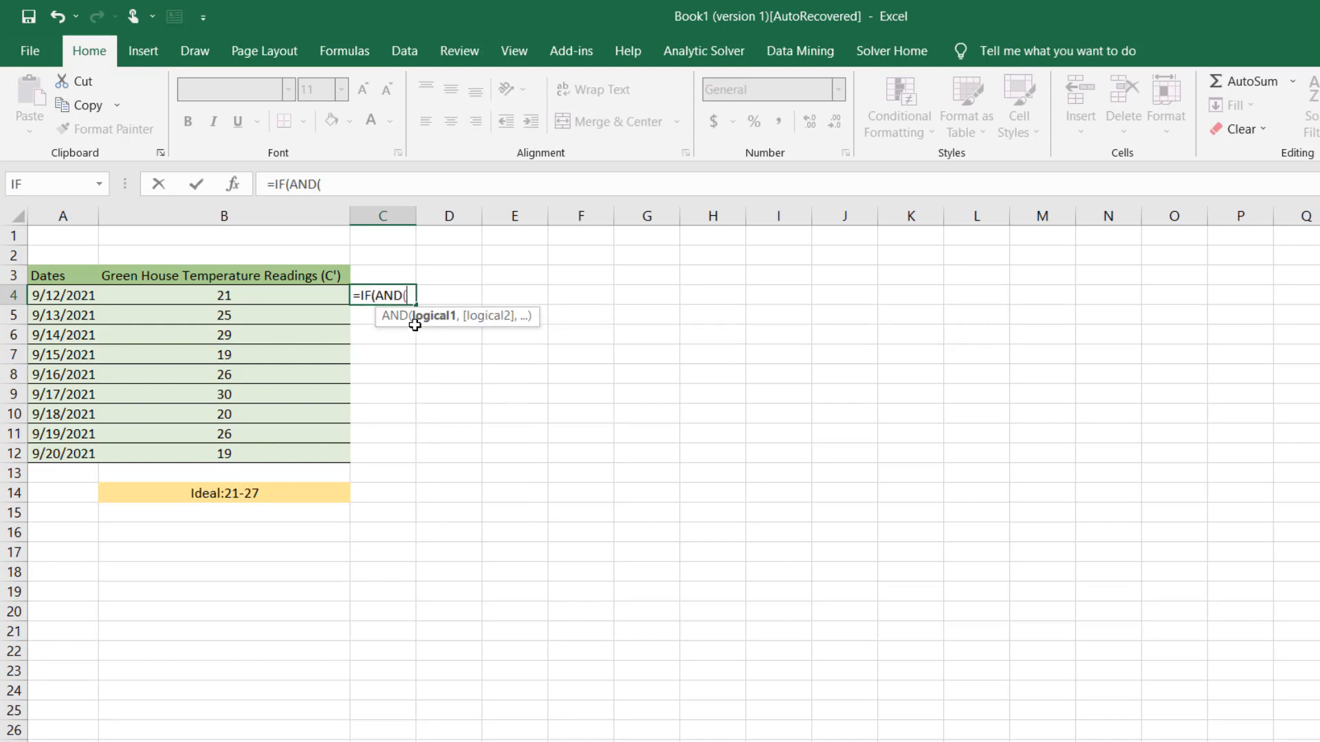
Set the first condition of the nested AND function to B4>=21 in its function arguments
left_click(236, 187)
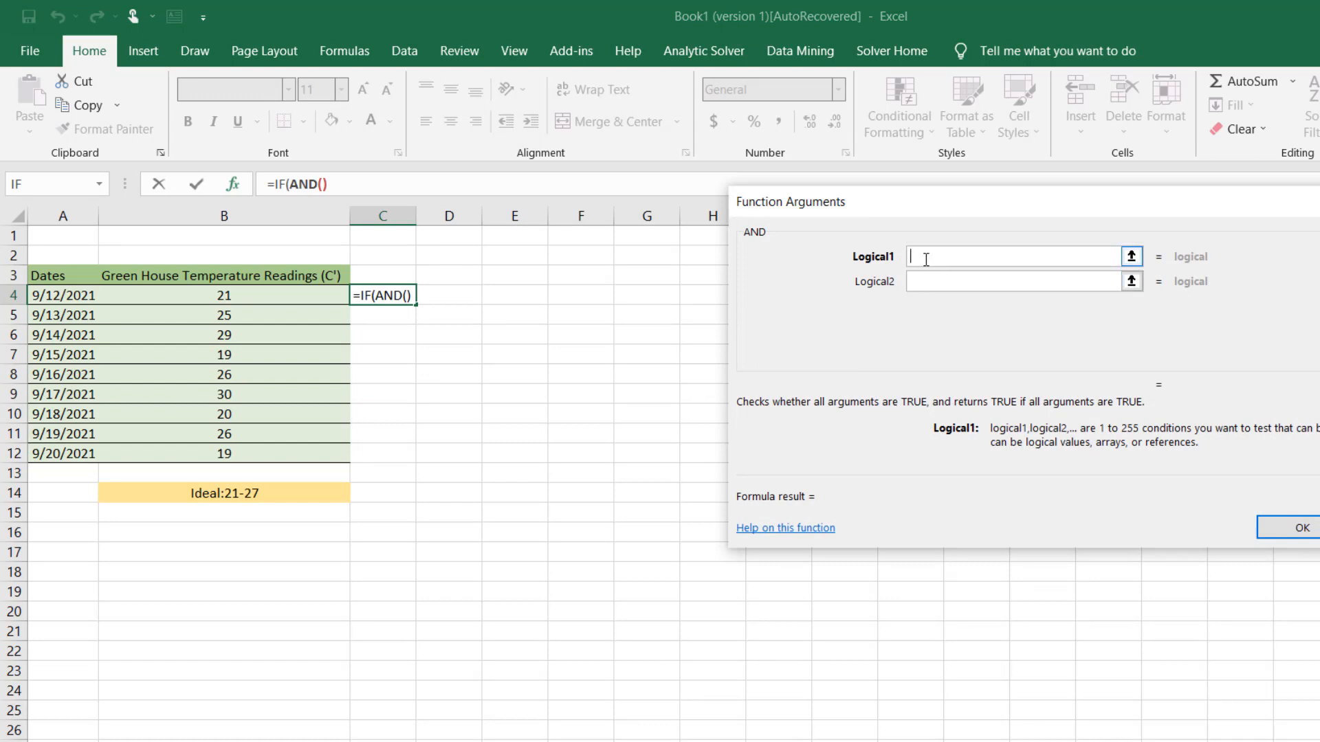
left_click(247, 297)
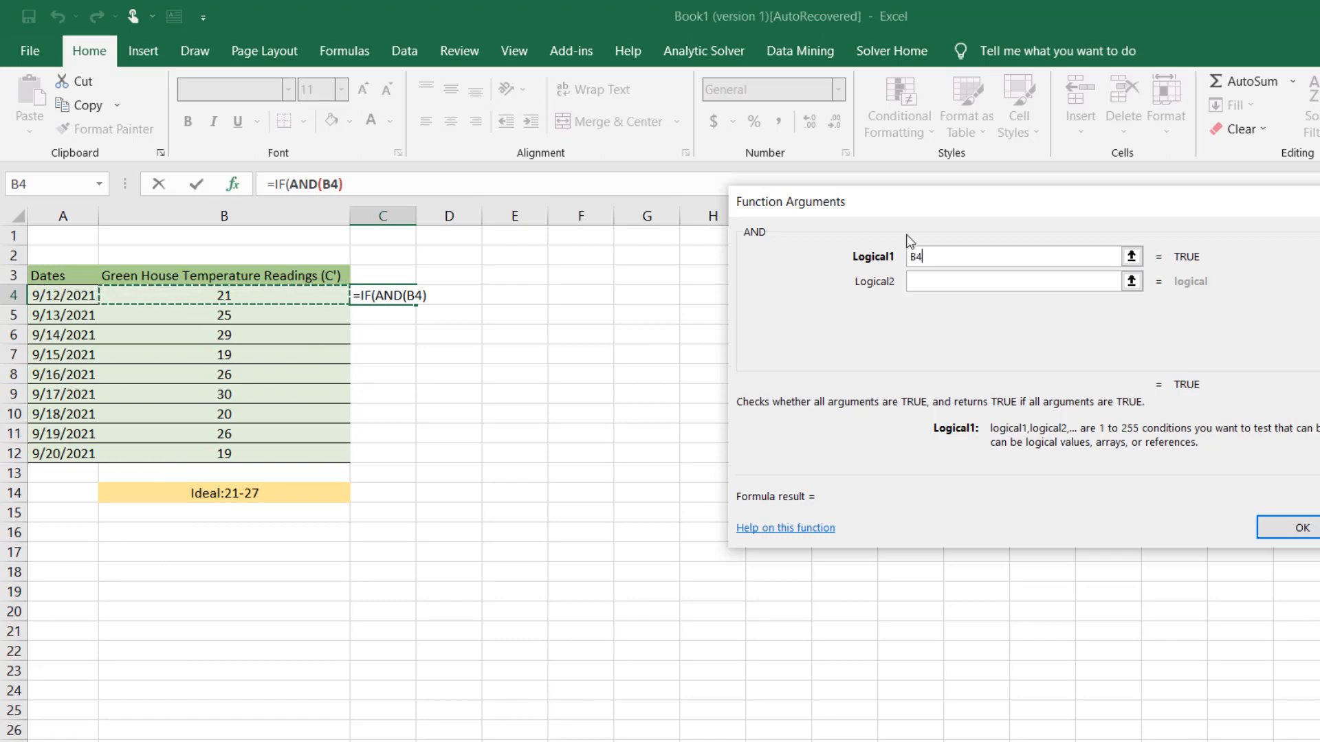
type(">")
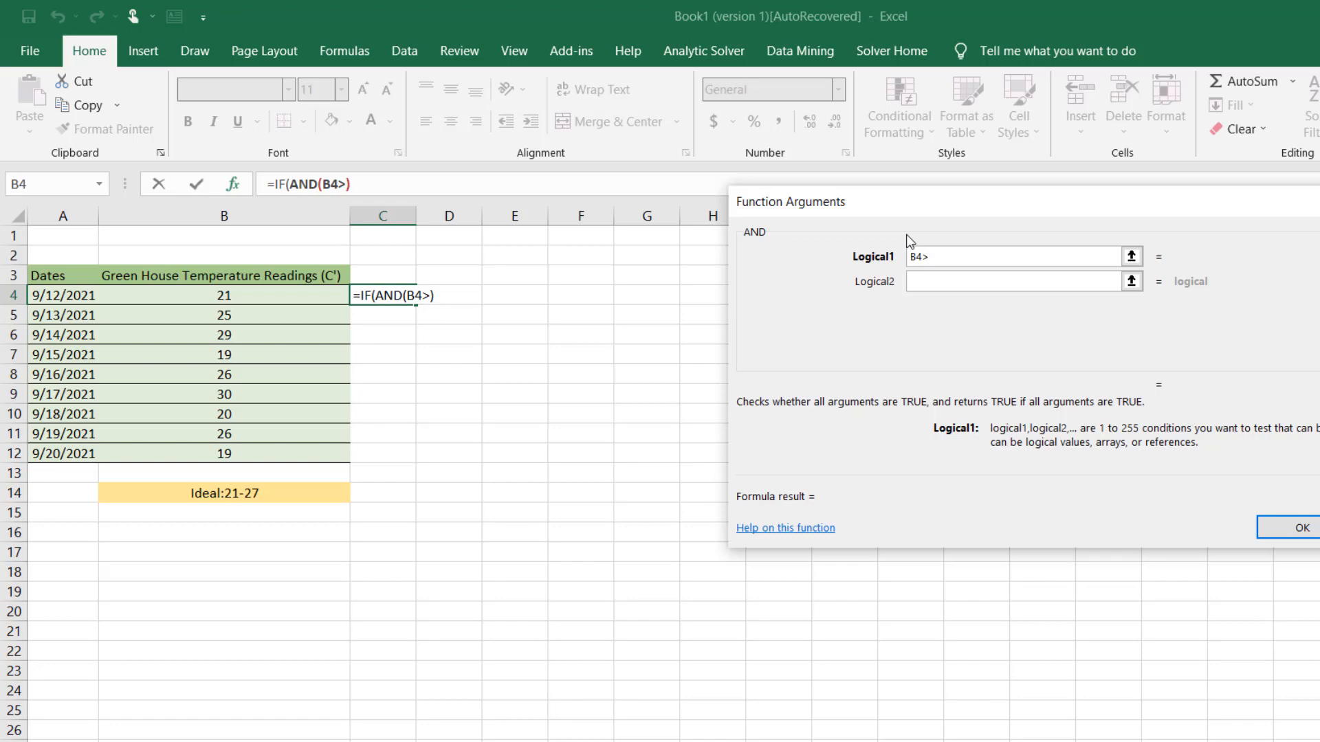
type("=21")
left_click(951, 288)
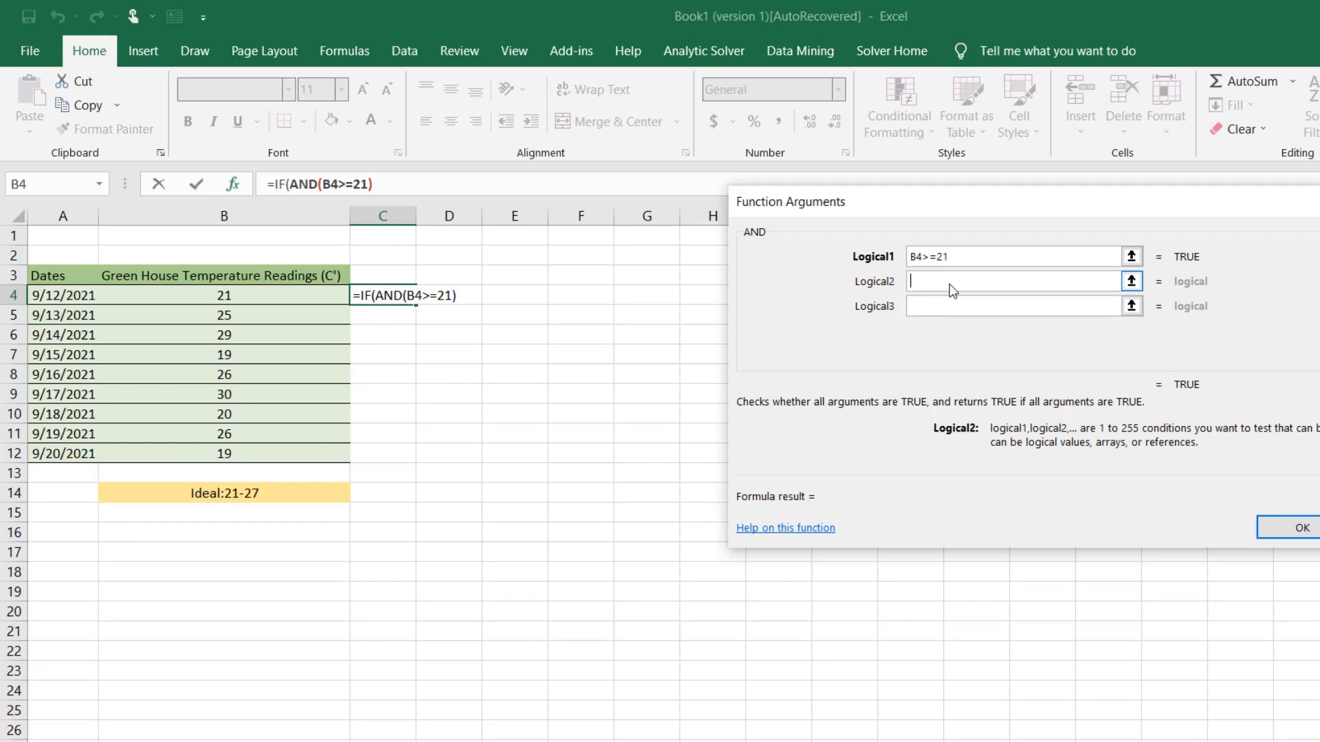
Set the second condition of the AND function to B4<=27 and accept the function arguments
left_click(278, 296)
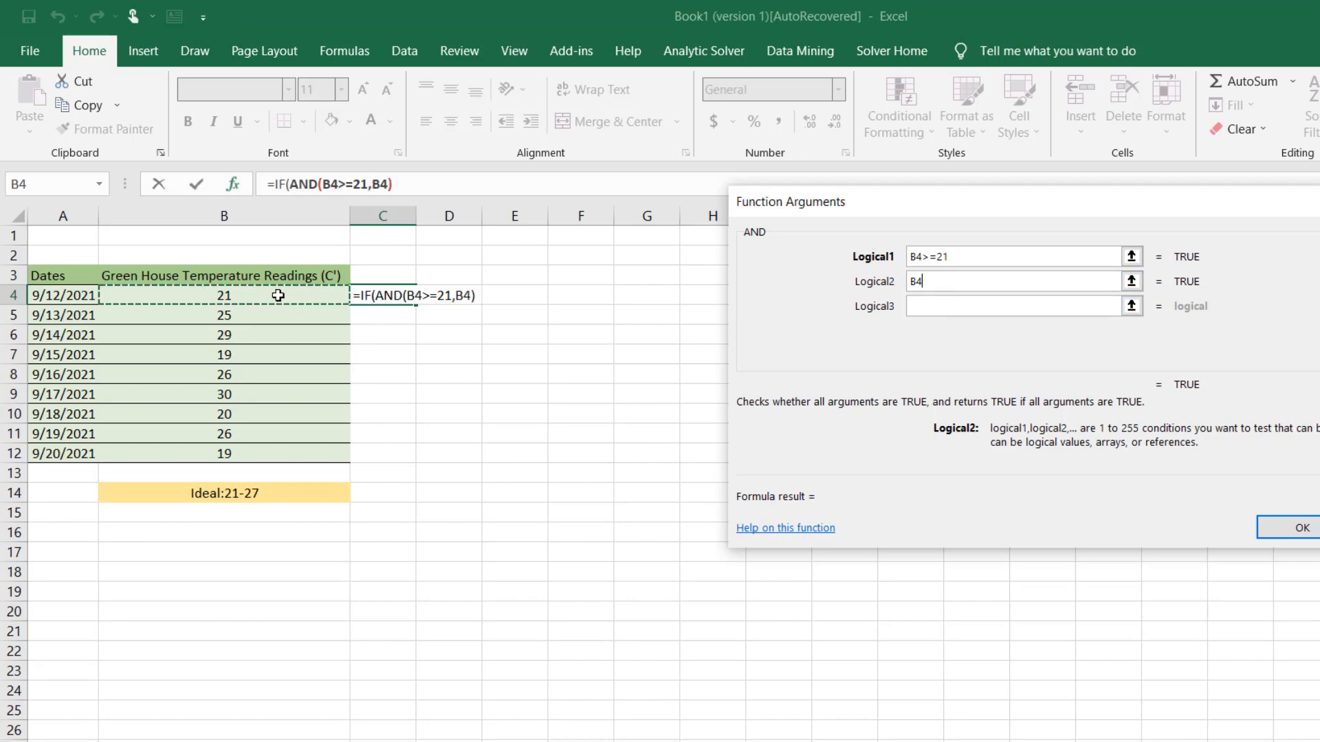
type("<")
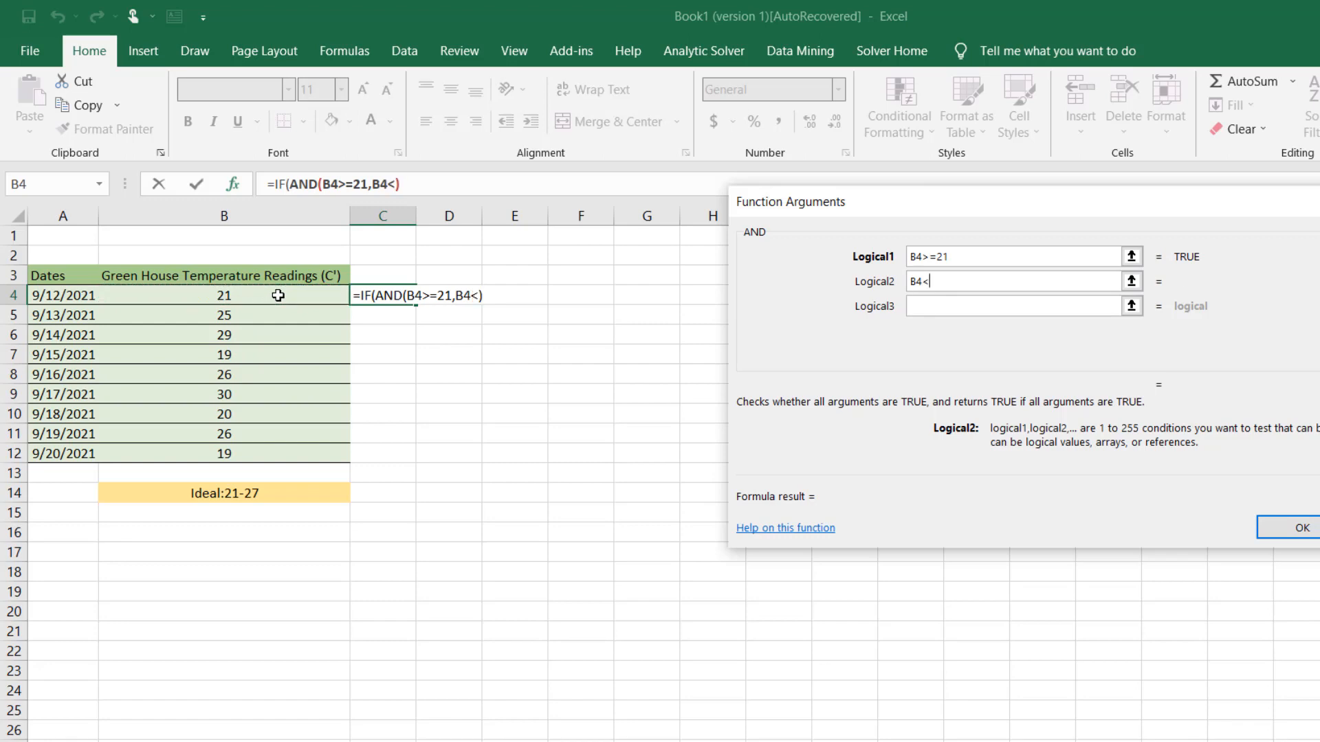
type("=27")
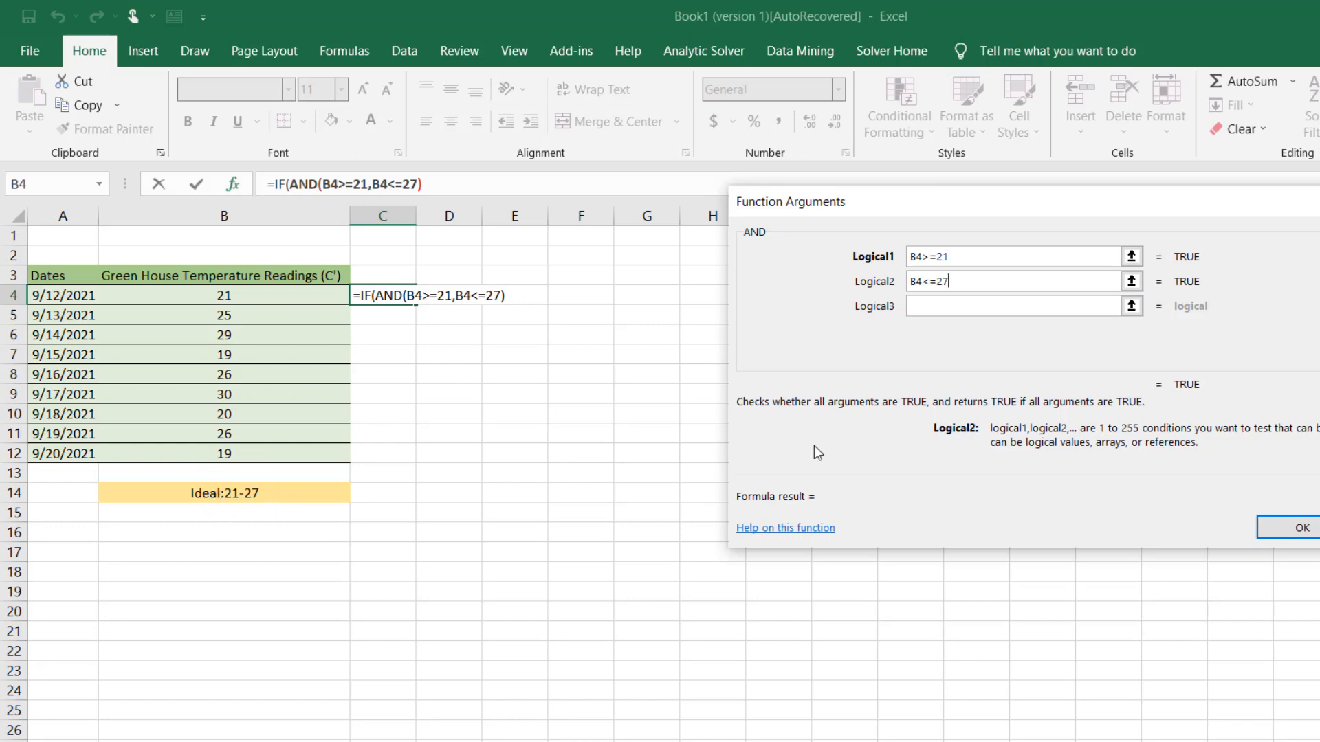
left_click(1299, 528)
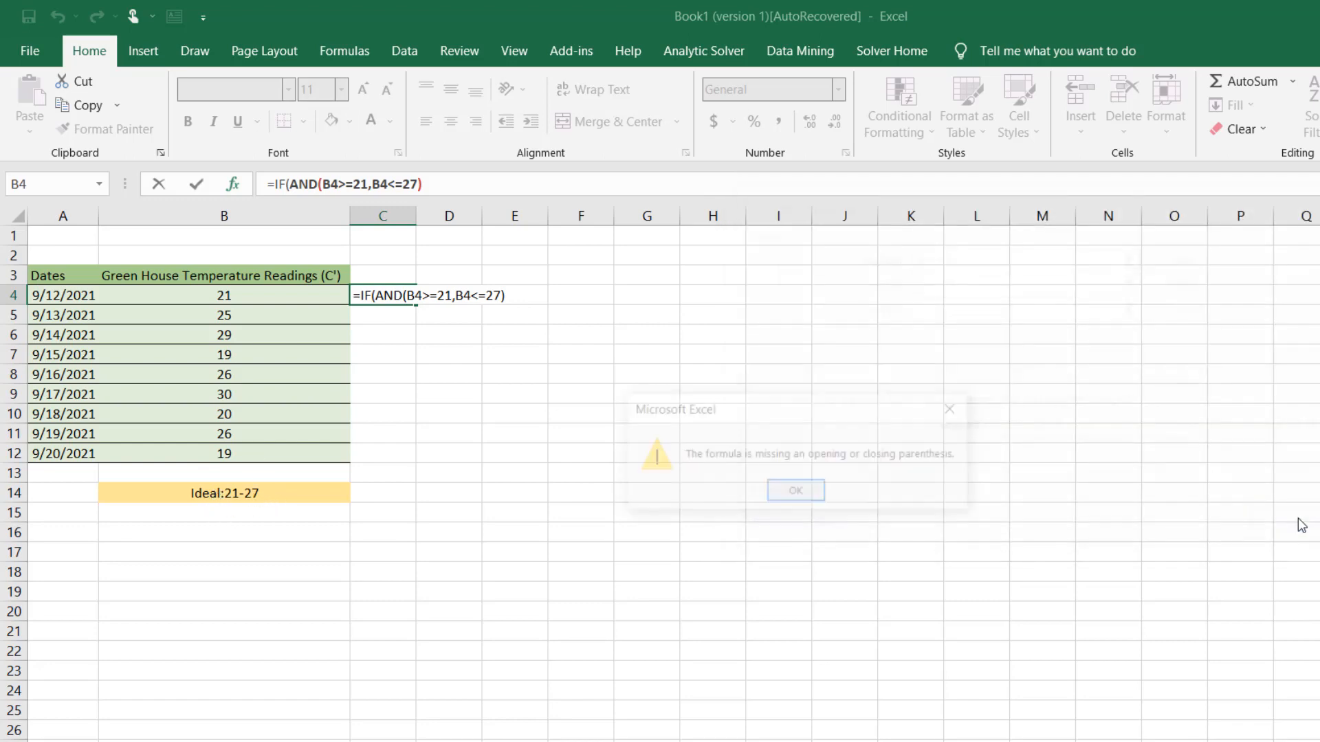
left_click(796, 493)
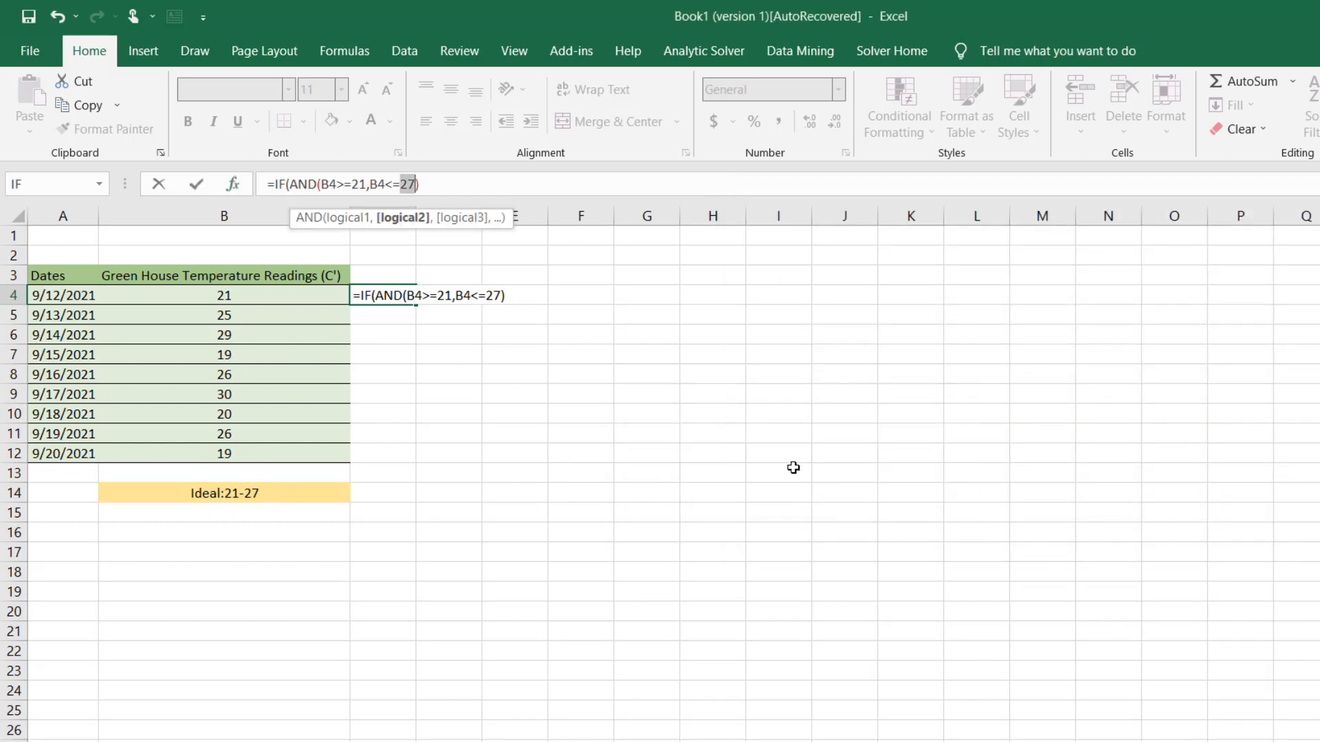
Set the IF function's value if true in the C4 formula to an empty text string ("")
left_click(450, 184)
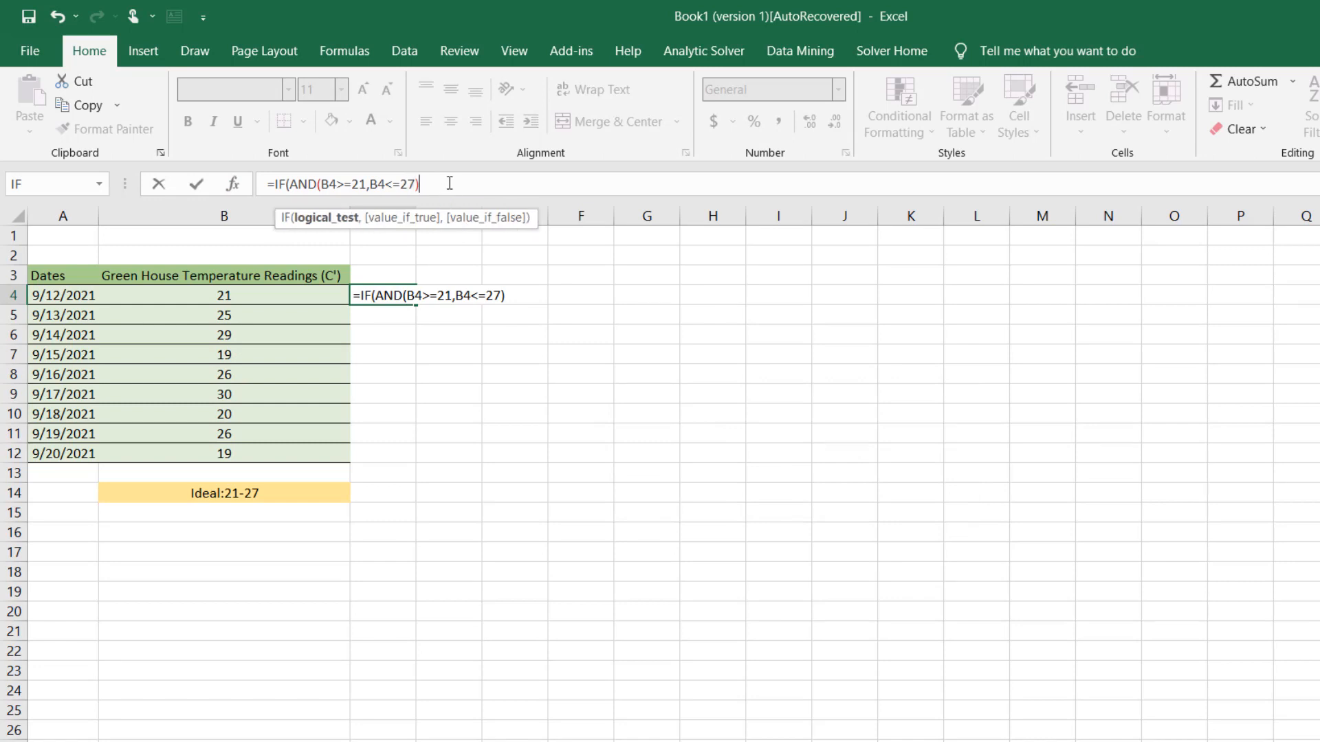
type(",")
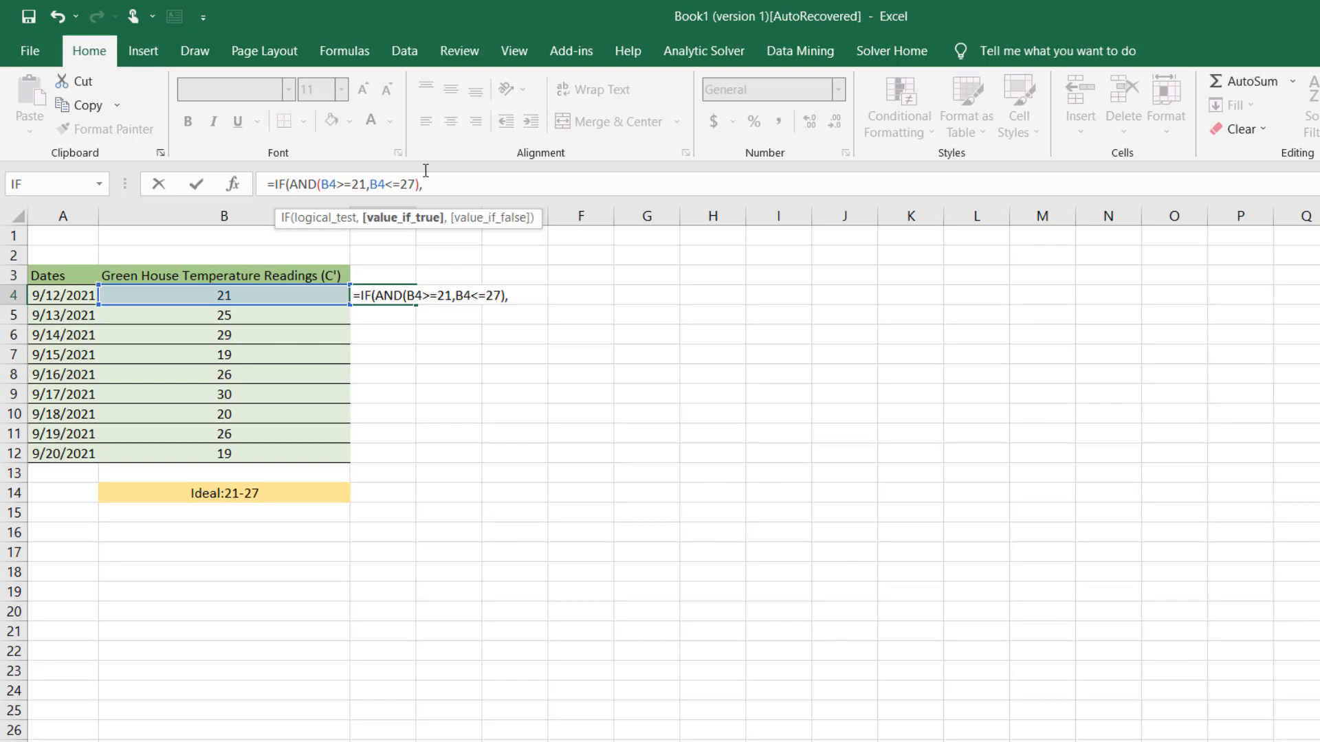
left_click(234, 184)
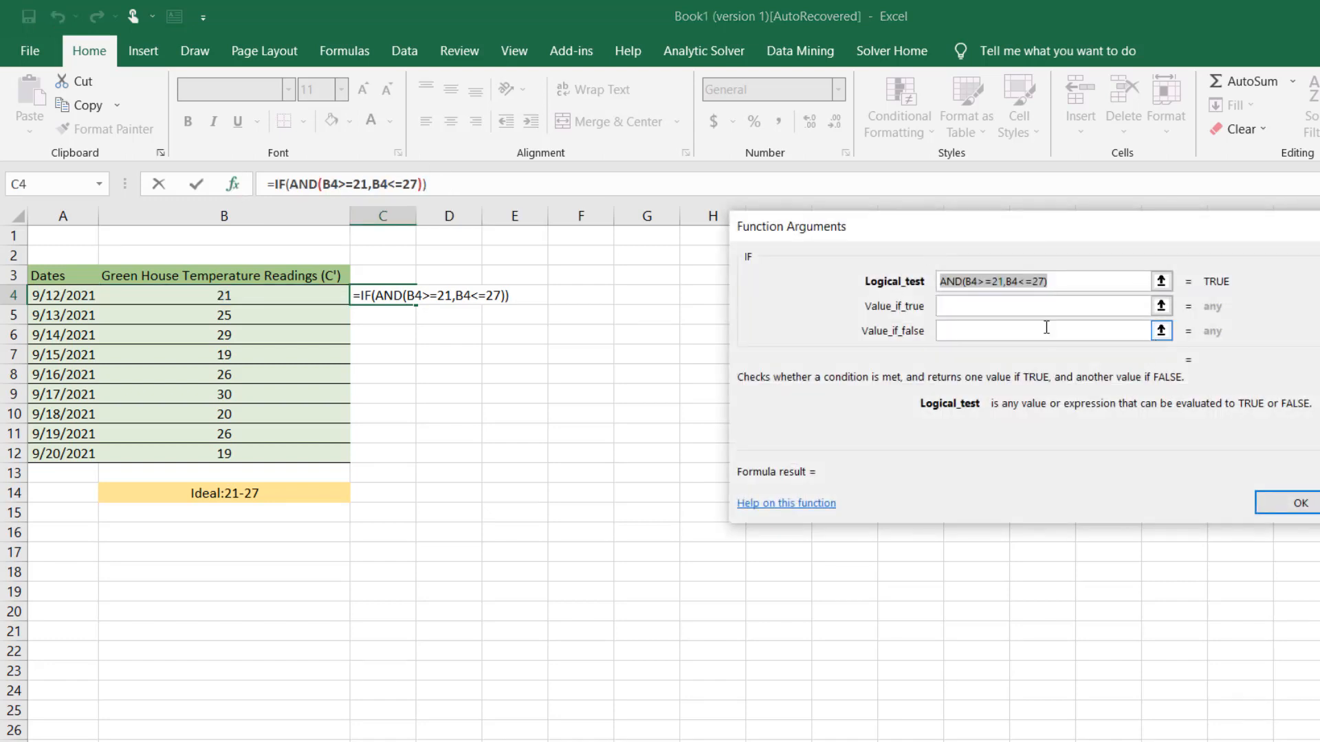
left_click(1045, 308)
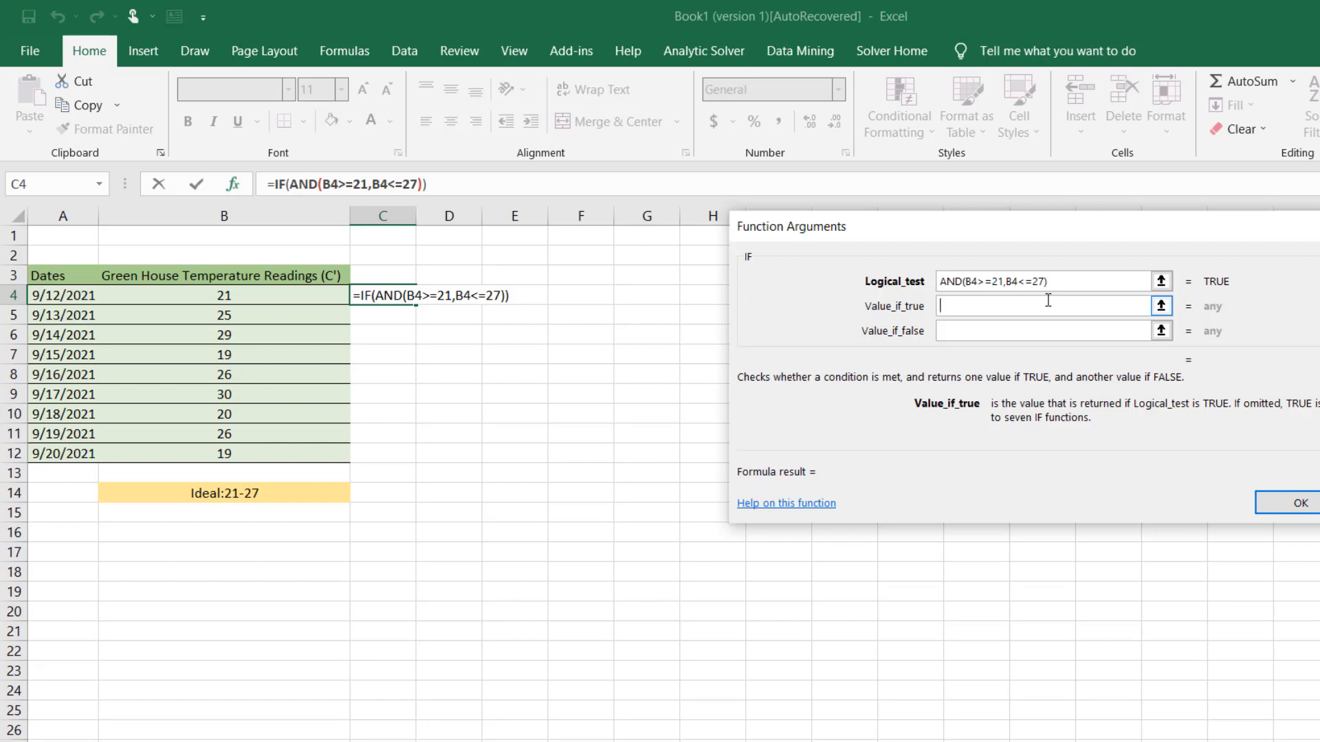
type("fine")
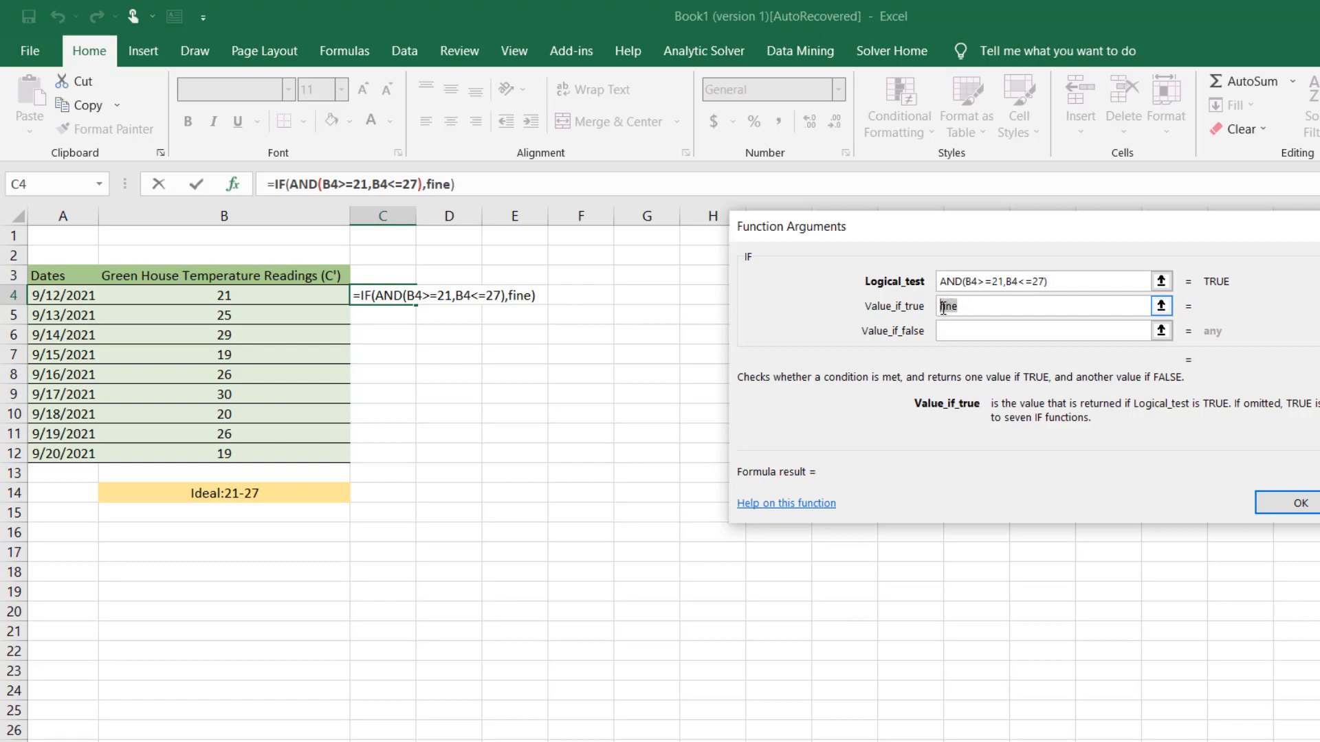
type("\"\"")
Set the IF function's value if false to "unhospitable", accept the arguments, and fill the C4 formula down through C12
left_click(963, 329)
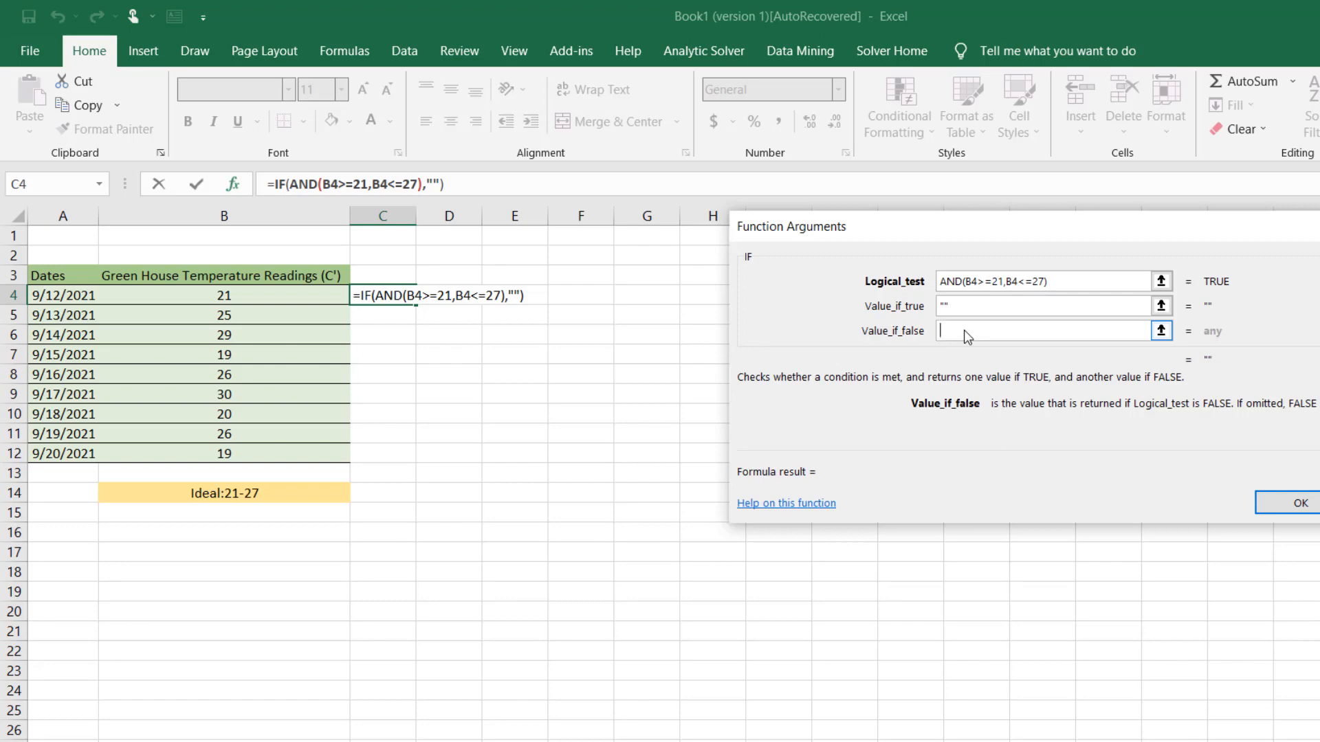
type("unho")
type("spitable")
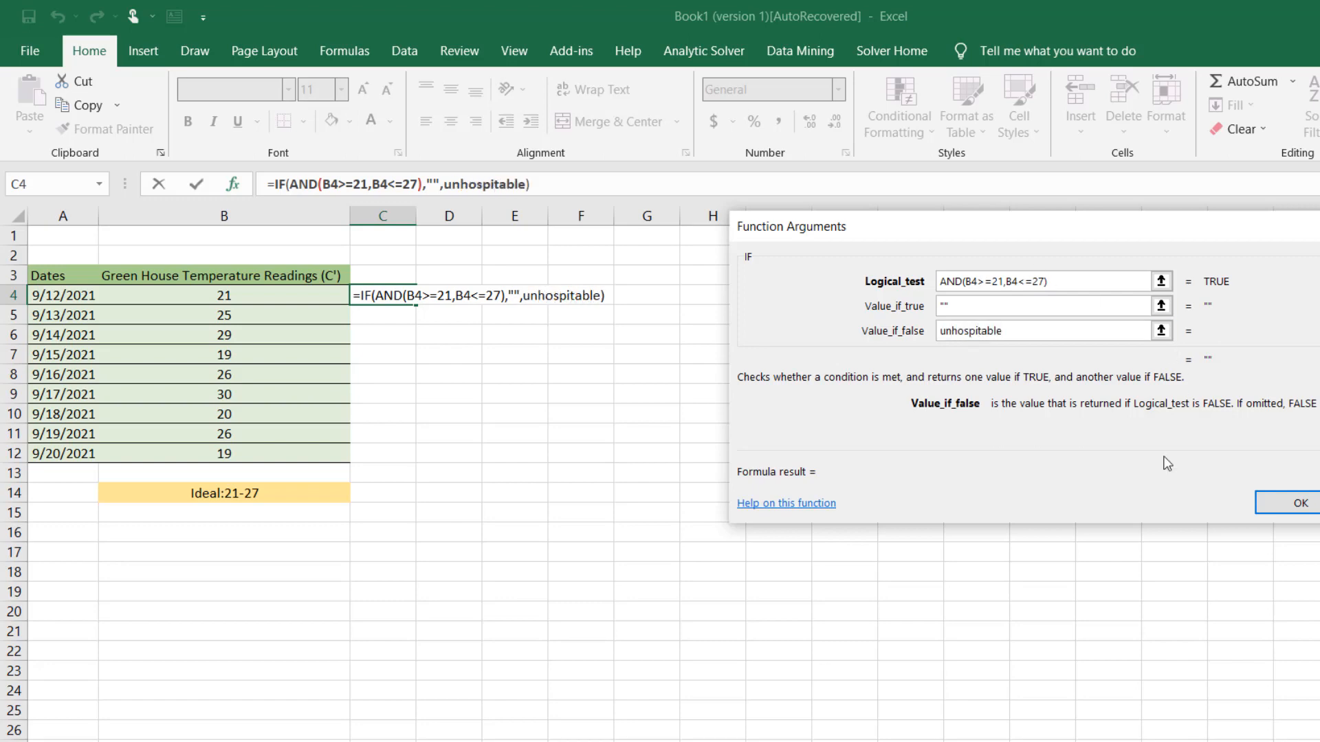
left_click(1299, 503)
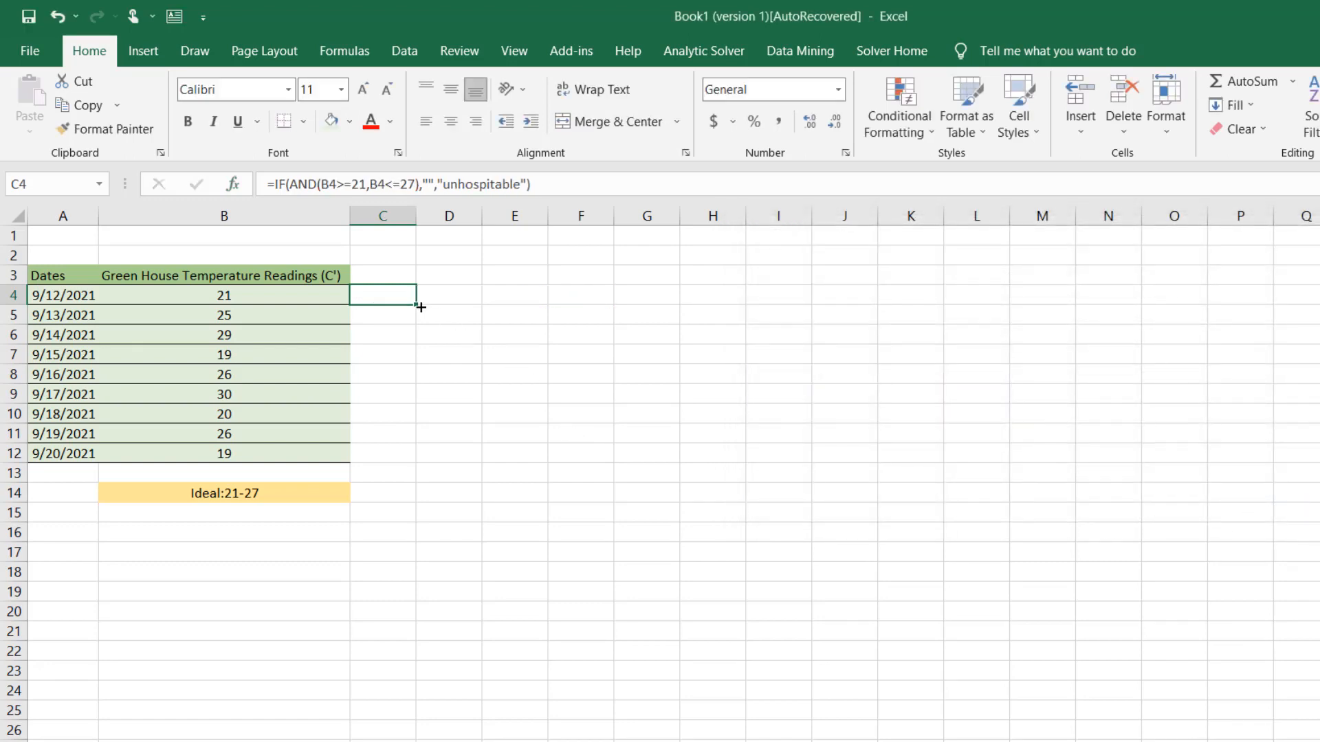
left_click_drag(415, 305, 389, 456)
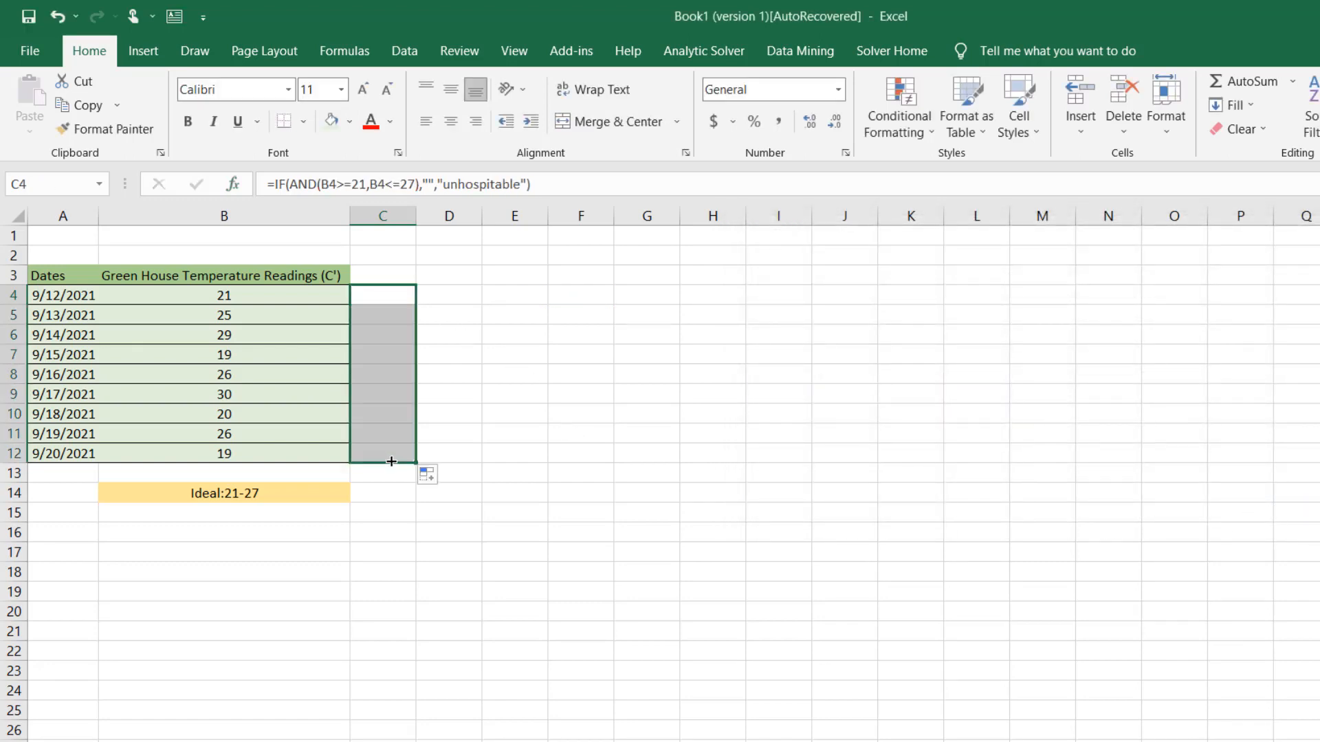
left_click(488, 412)
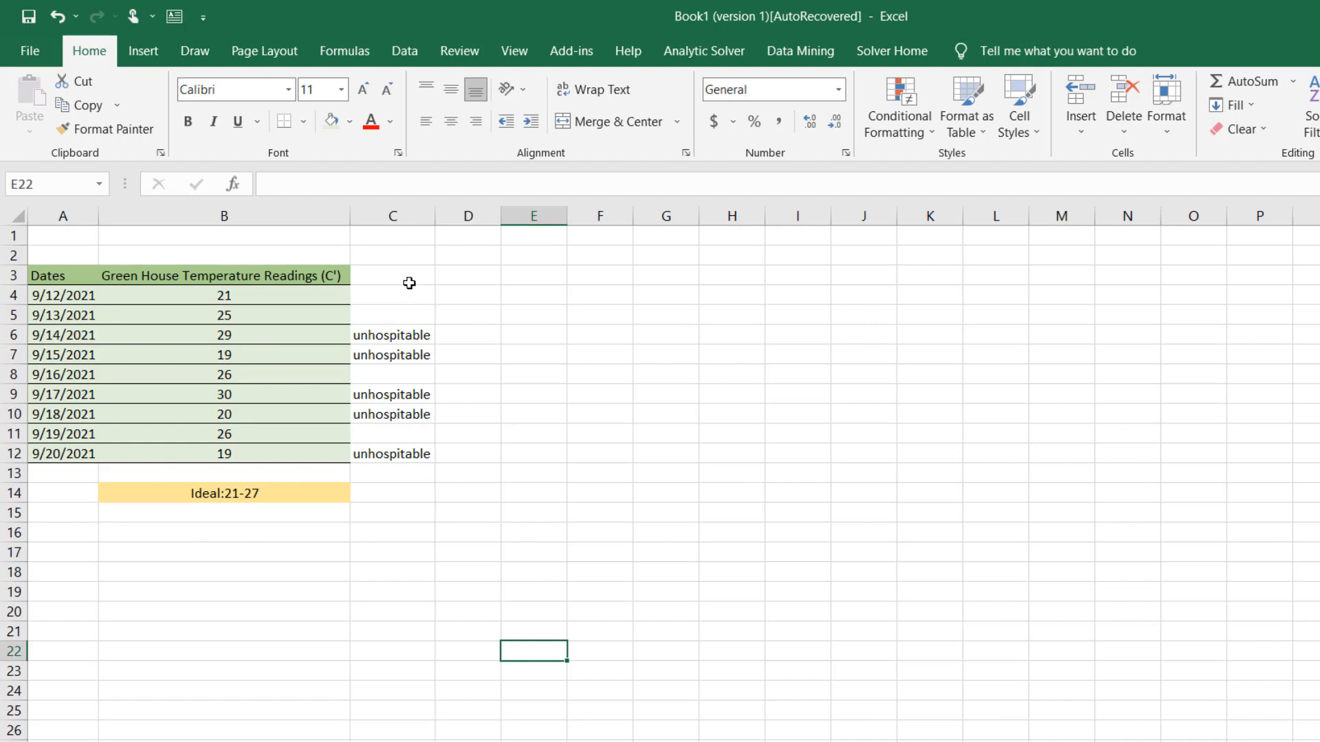
Conditionally format C3:C13 so cells containing the text "unh" get Light Red Fill with Dark Red Text
left_click(410, 282)
left_click_drag(409, 291, 421, 471)
left_click(913, 123)
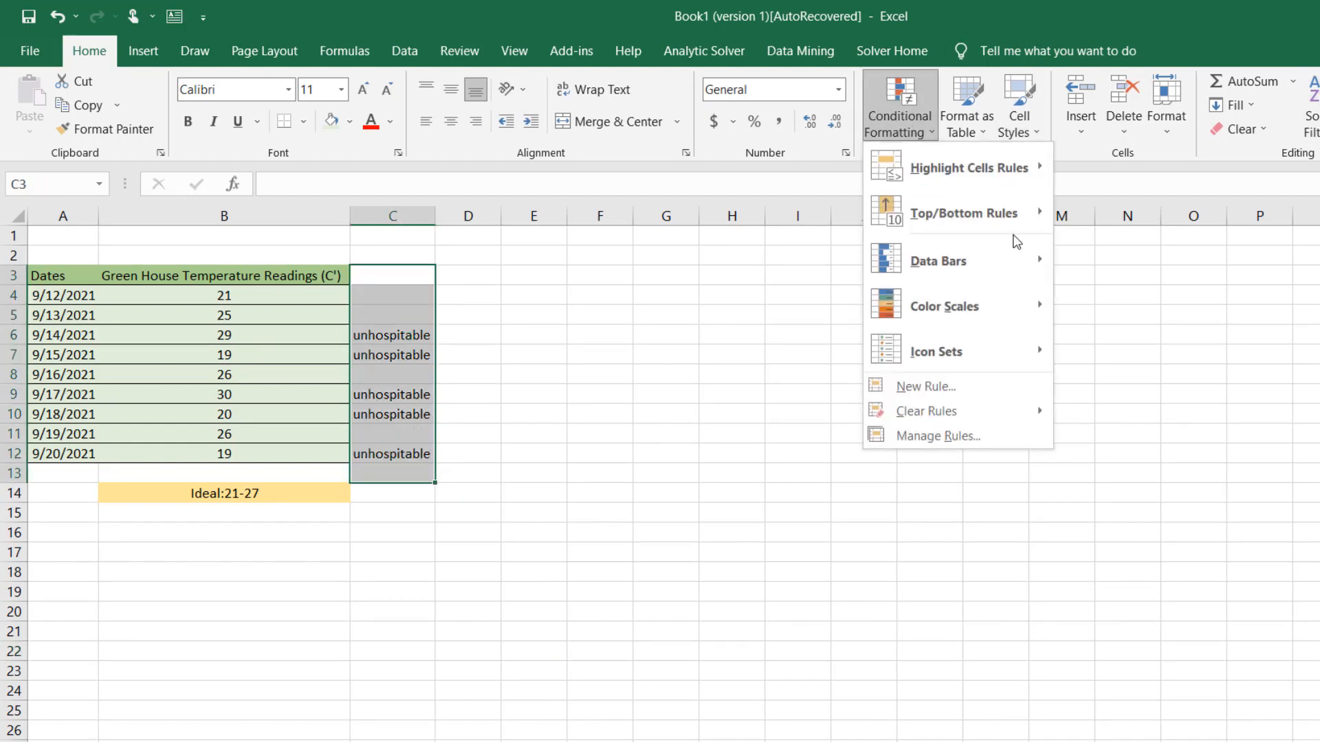
mouse_move(992, 168)
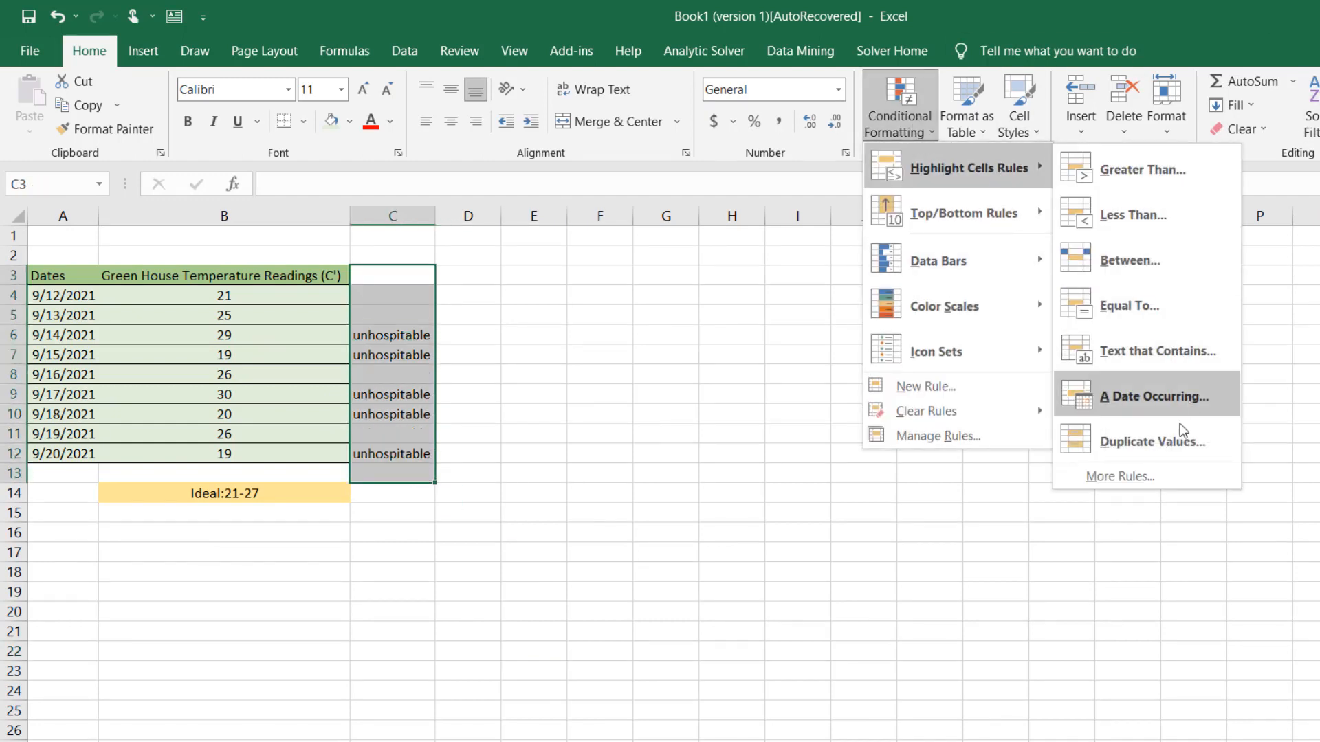
left_click(1157, 352)
type("unh")
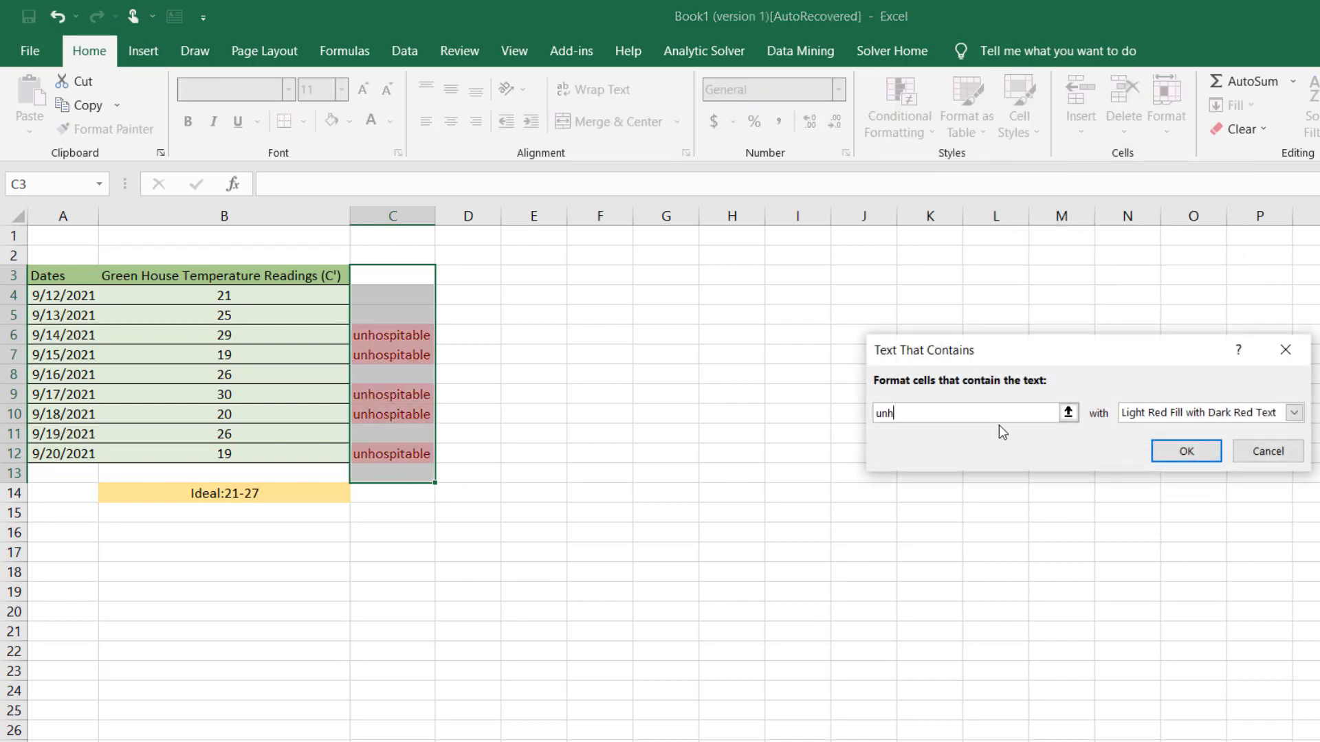
left_click(1186, 451)
left_click(528, 493)
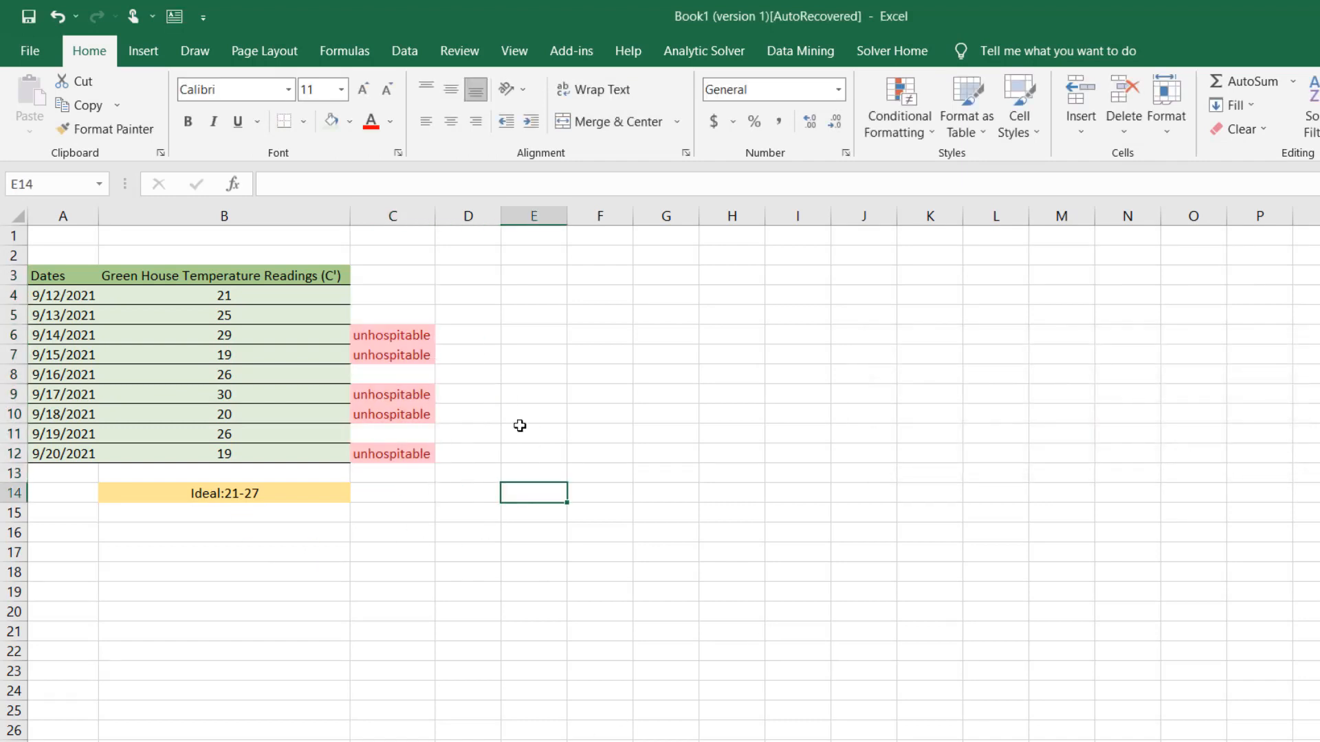
Strip the formula in C4 back to =IF( by removing the AND test and its return values
key("ctrl+z")
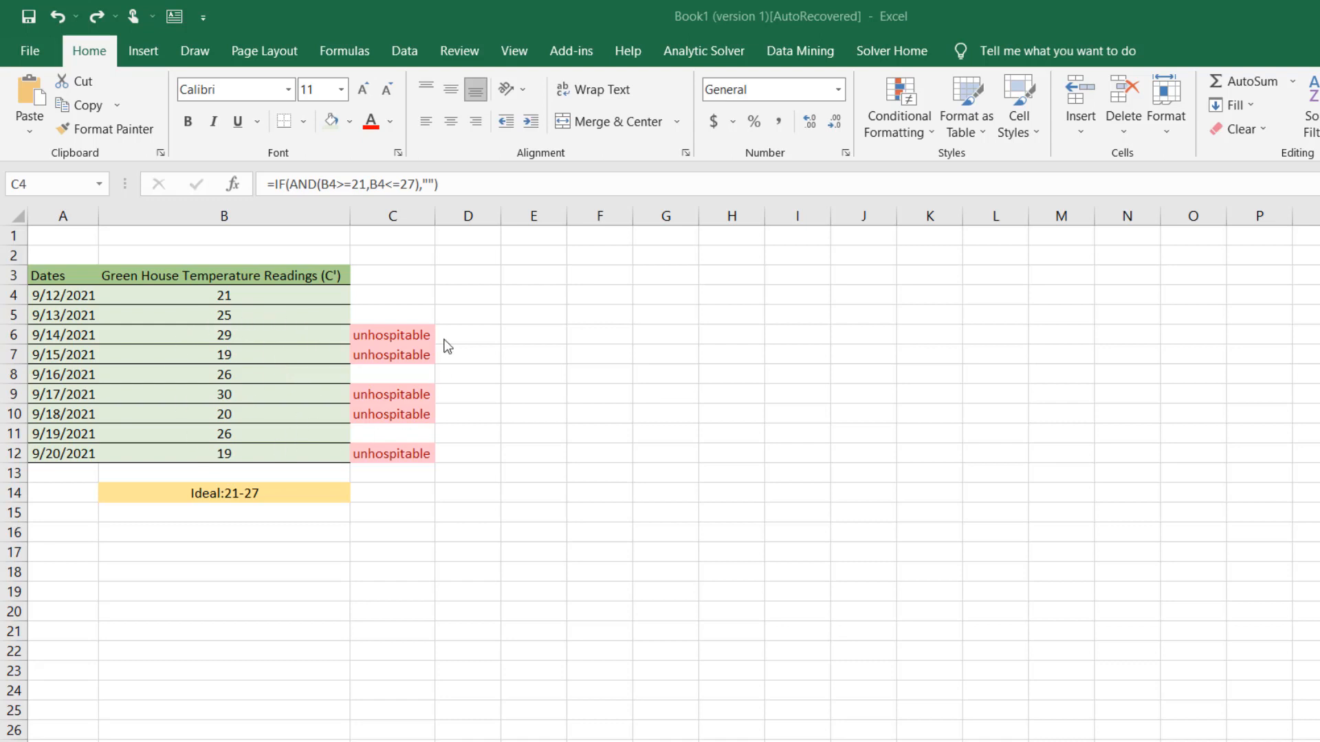
left_click(377, 294)
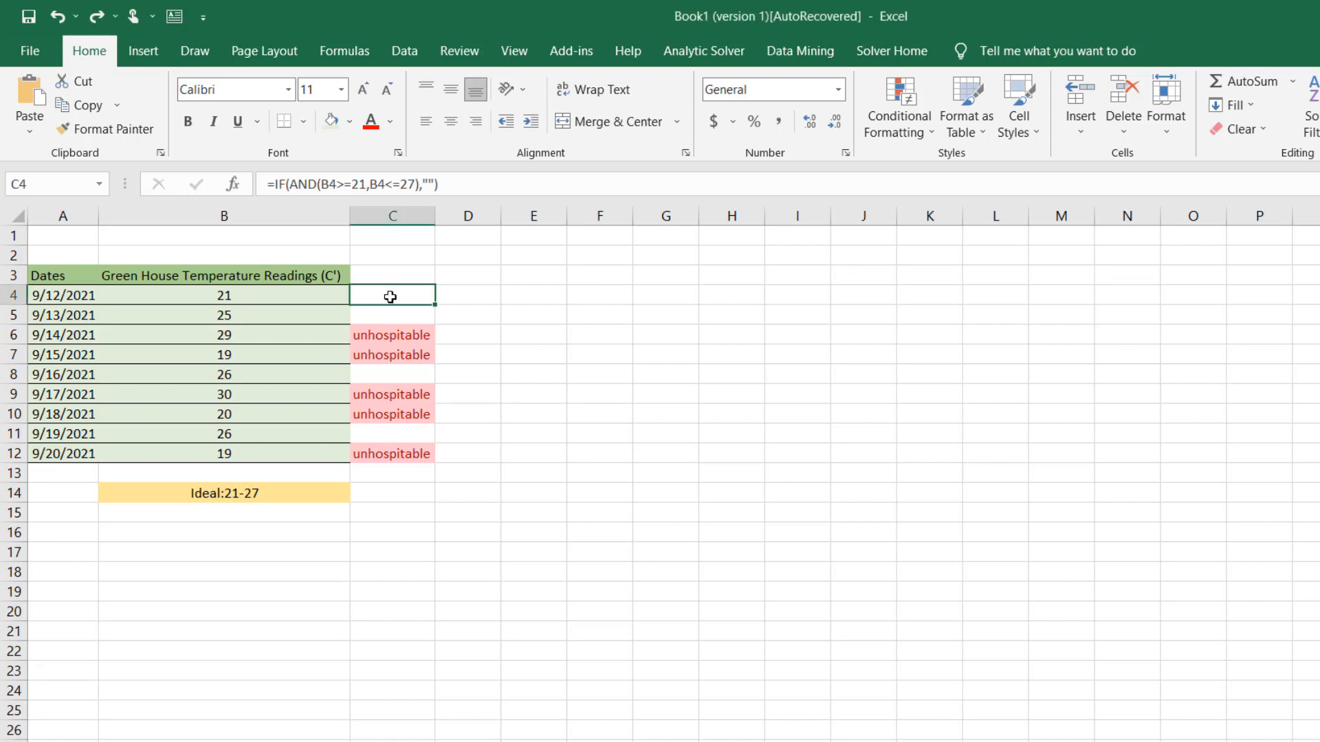
double_click(390, 297)
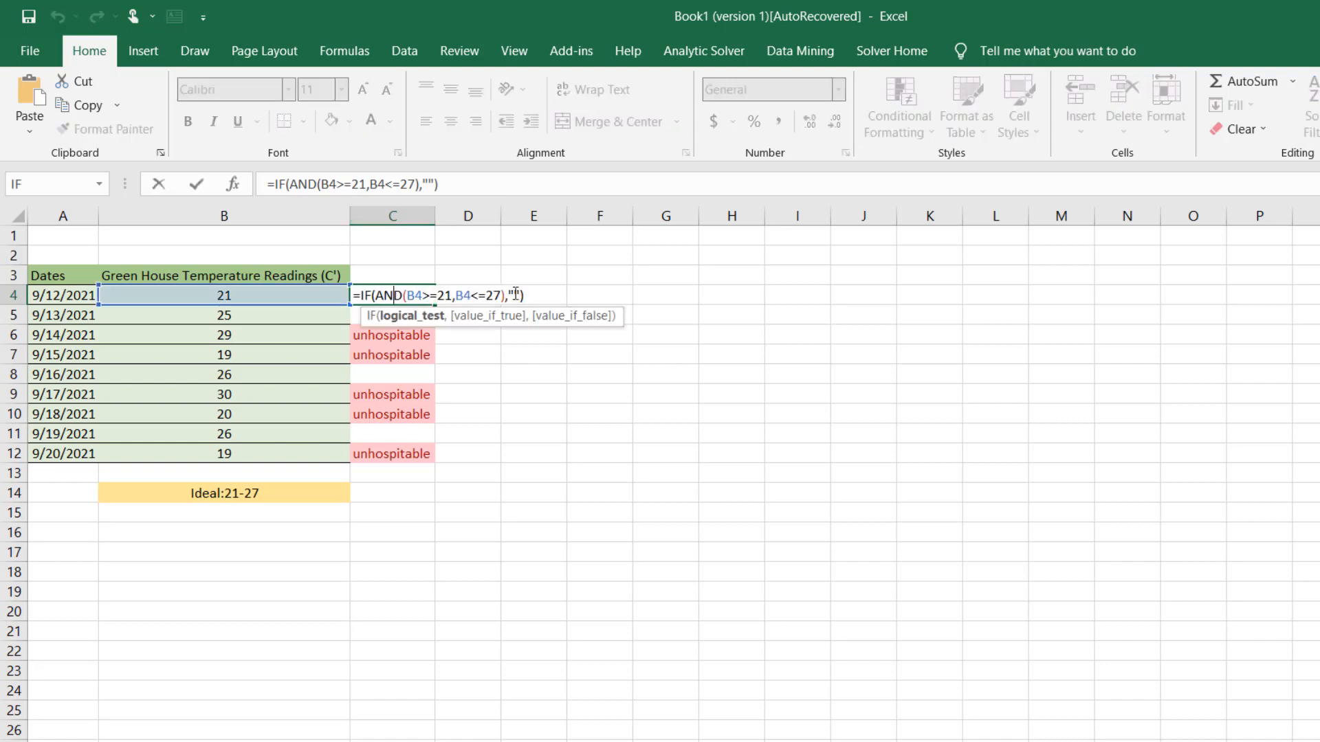
left_click_drag(438, 184, 298, 184)
key("BackSpace")
key("BackSpace")
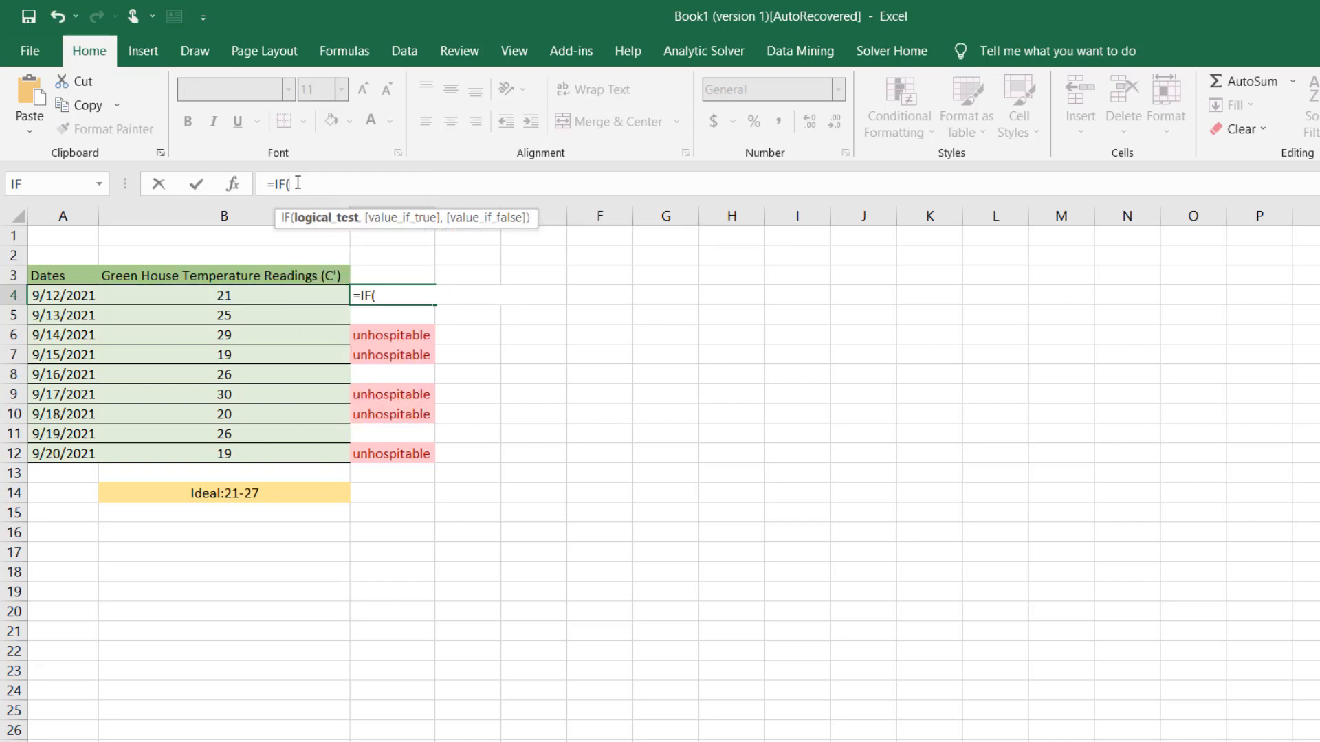
Give the IF function in C4 the test B4>27 and the value if true "too hot"
left_click(235, 298)
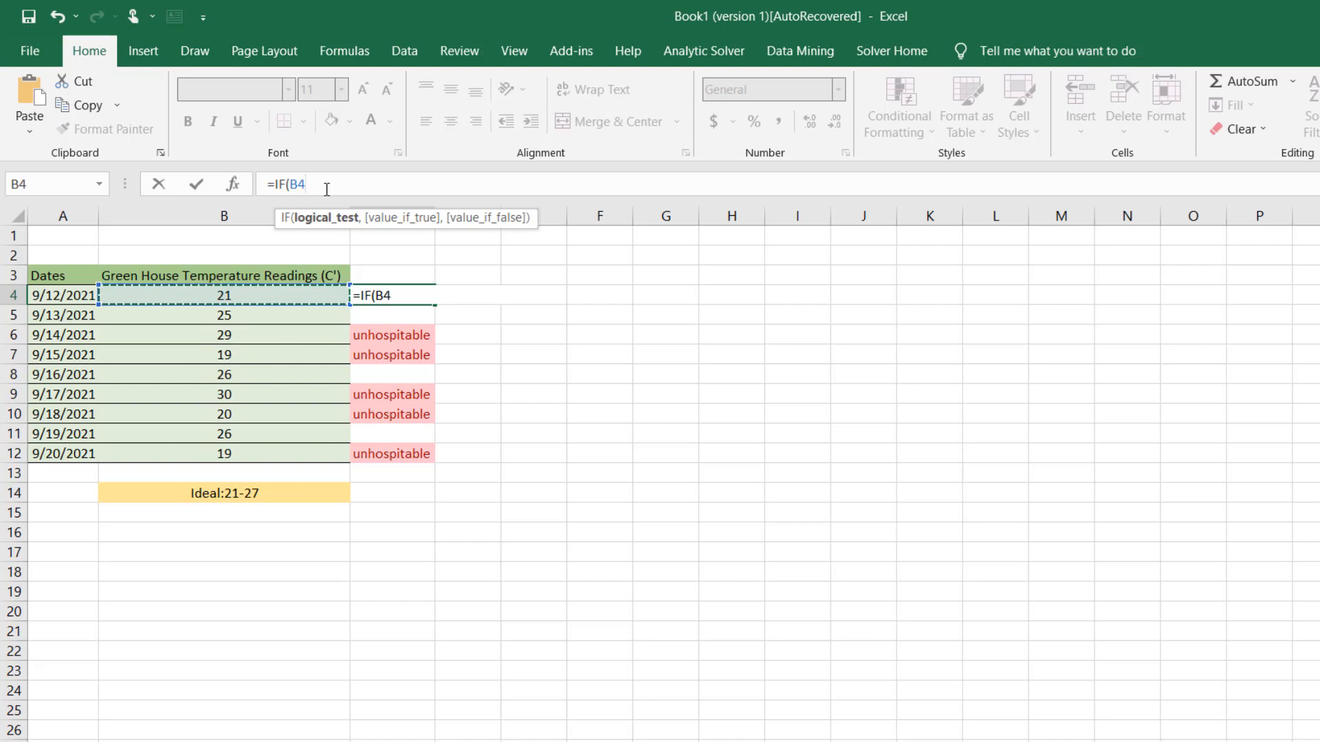
type(">")
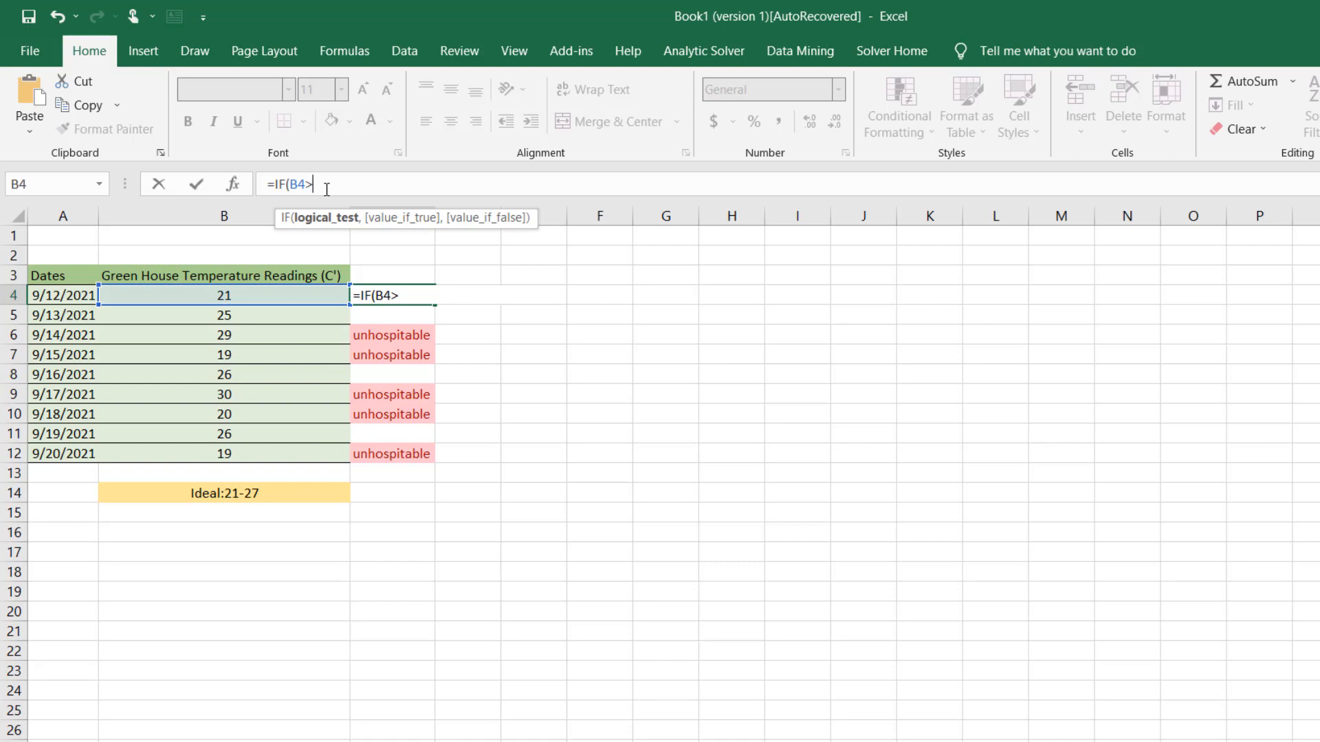
type("27,,")
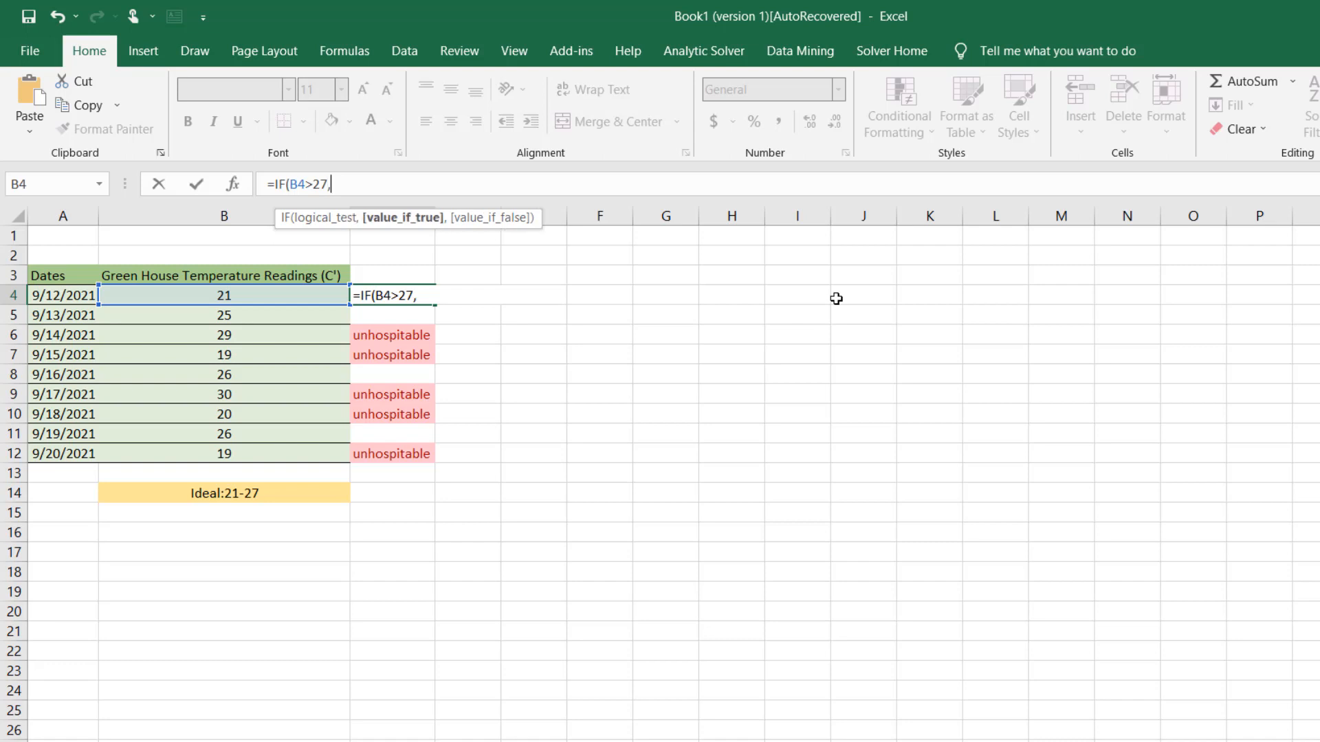
type("\"too hot\",")
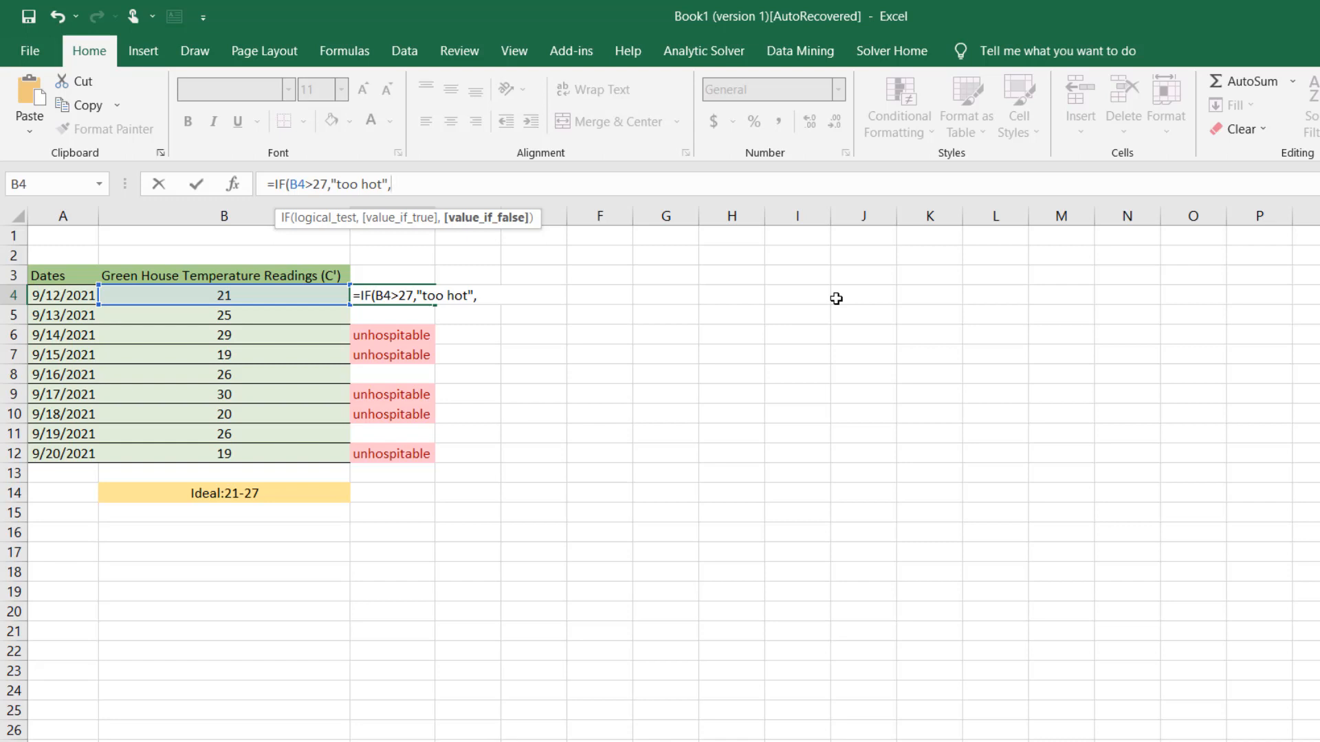
type("if")
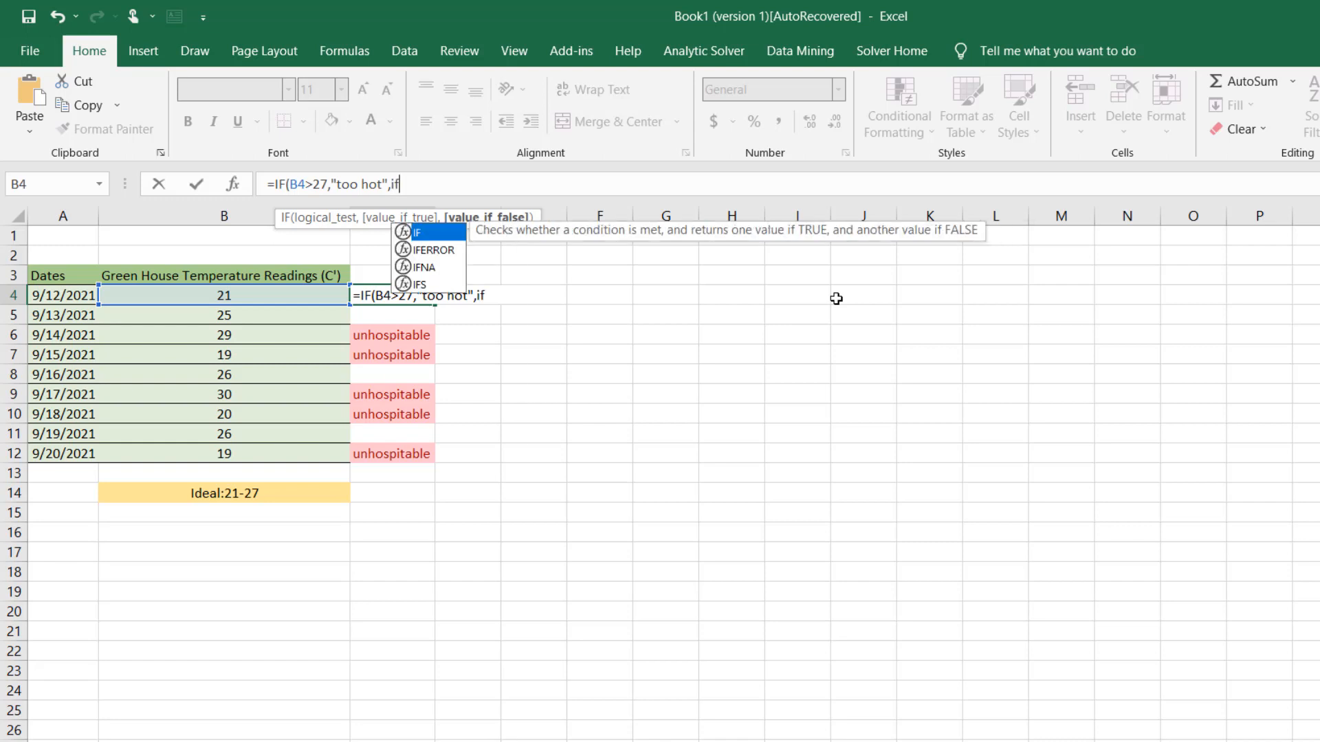
Nest a second IF as the value if false, testing B4<21 and returning "too cold" if true
double_click(440, 234)
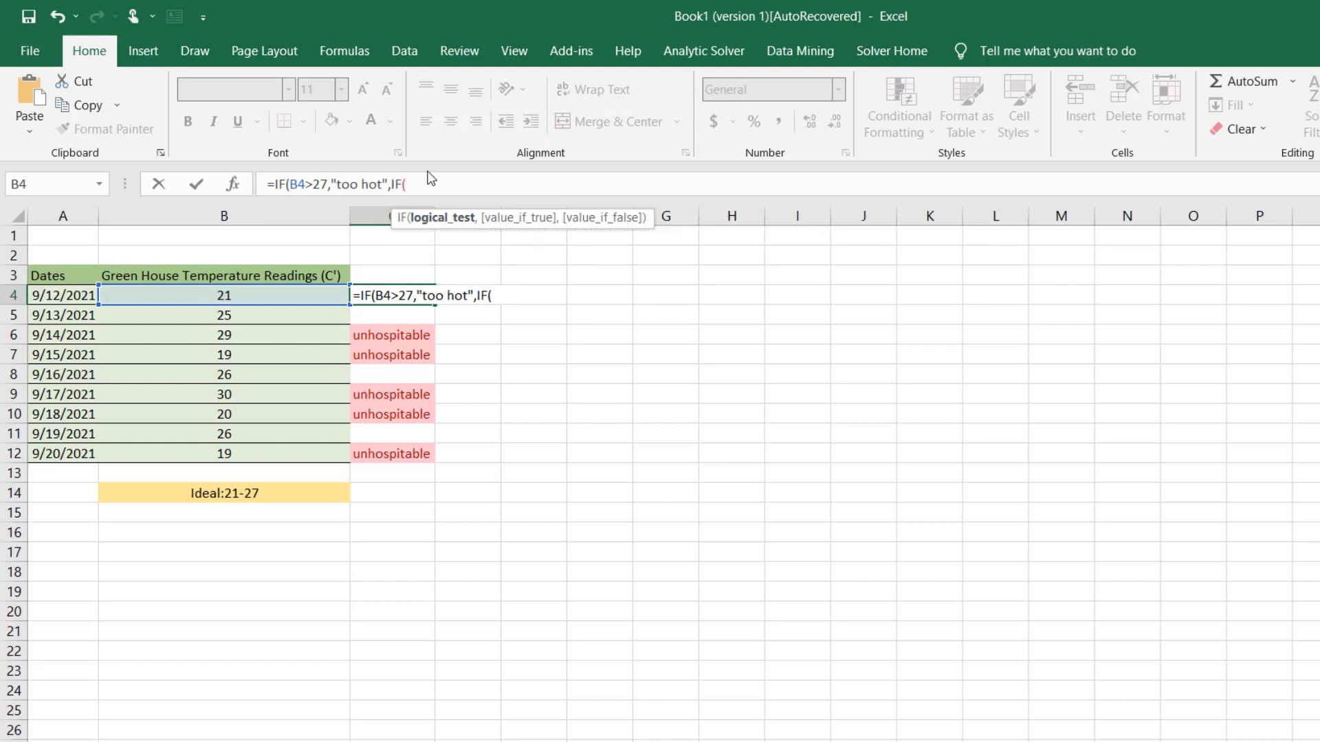
left_click(306, 296)
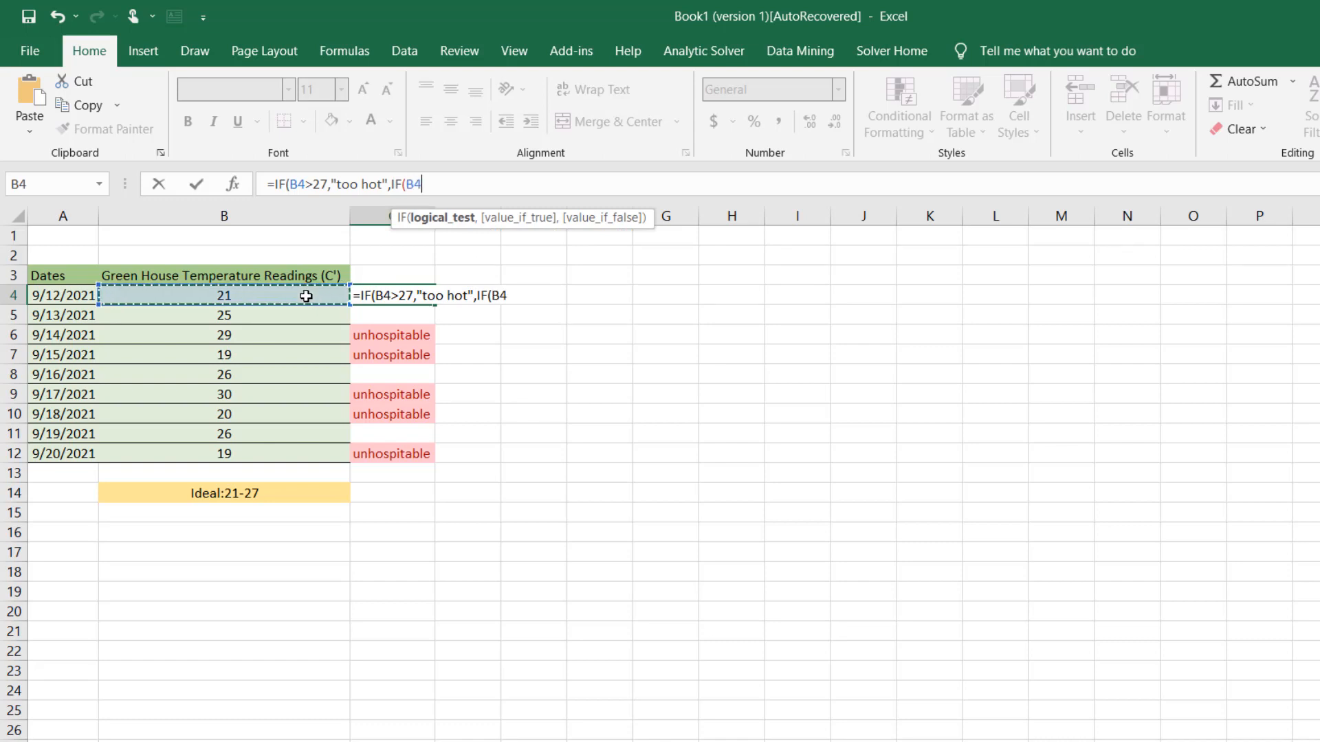
type("<")
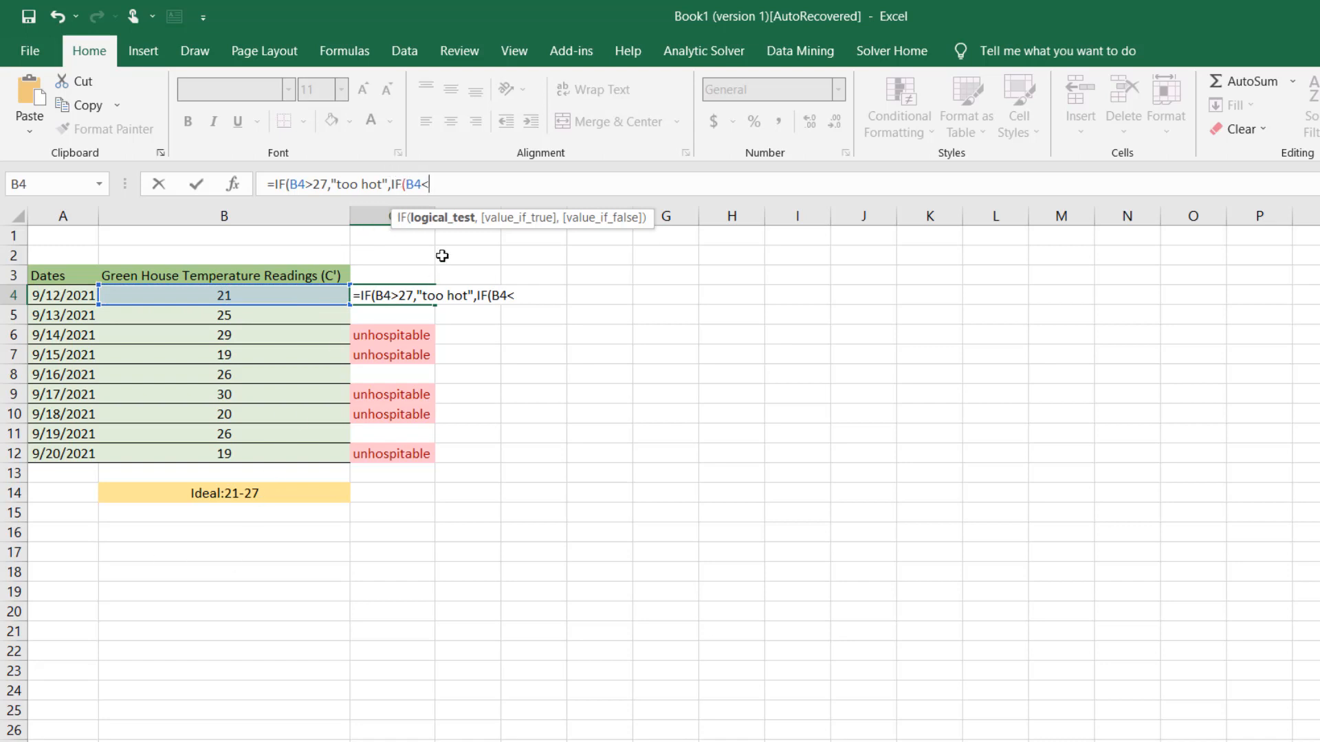
type("21,")
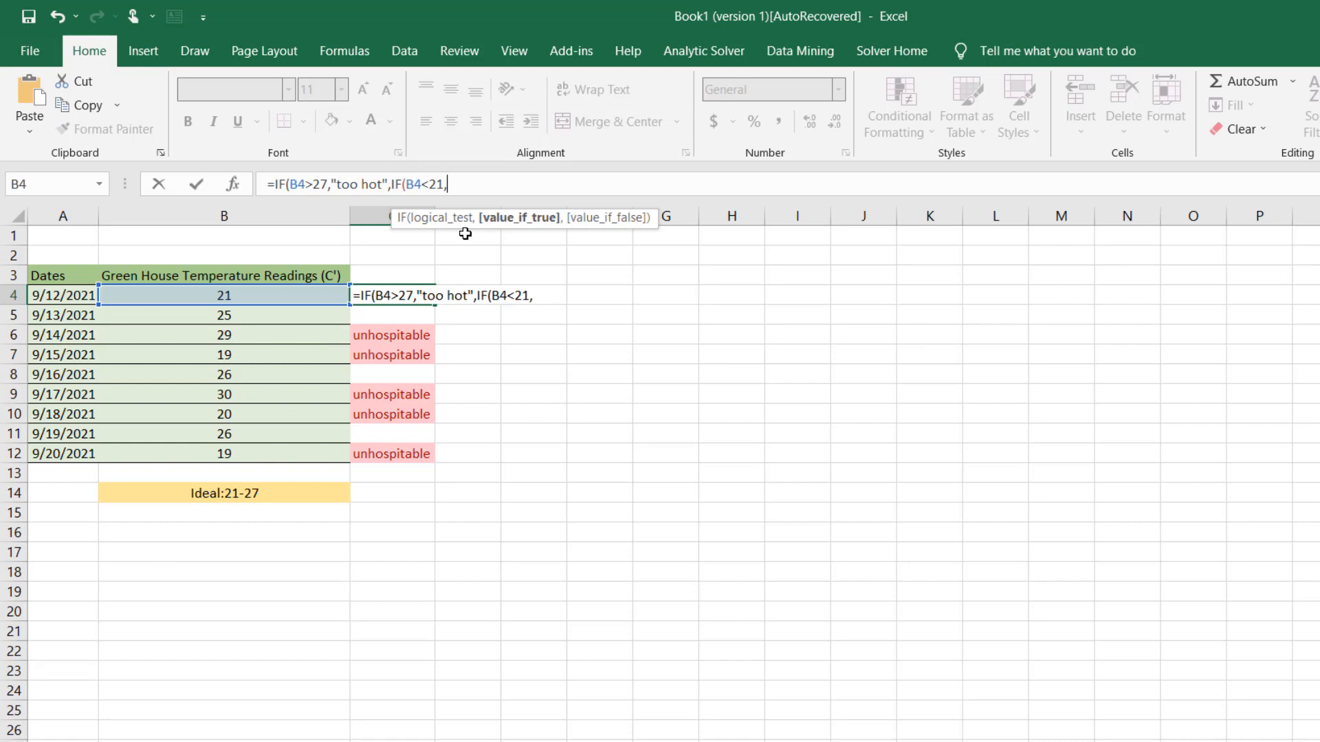
type("\"too cold")
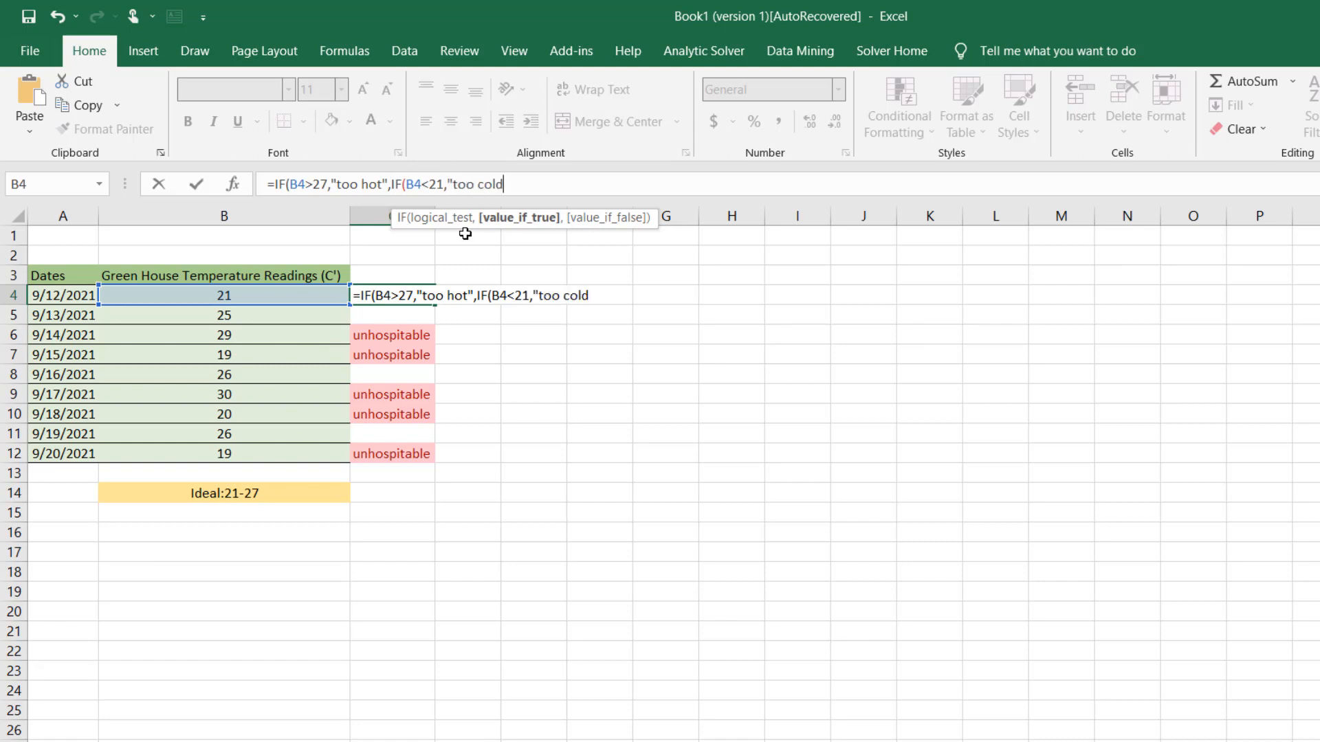
type("\",\"\"")
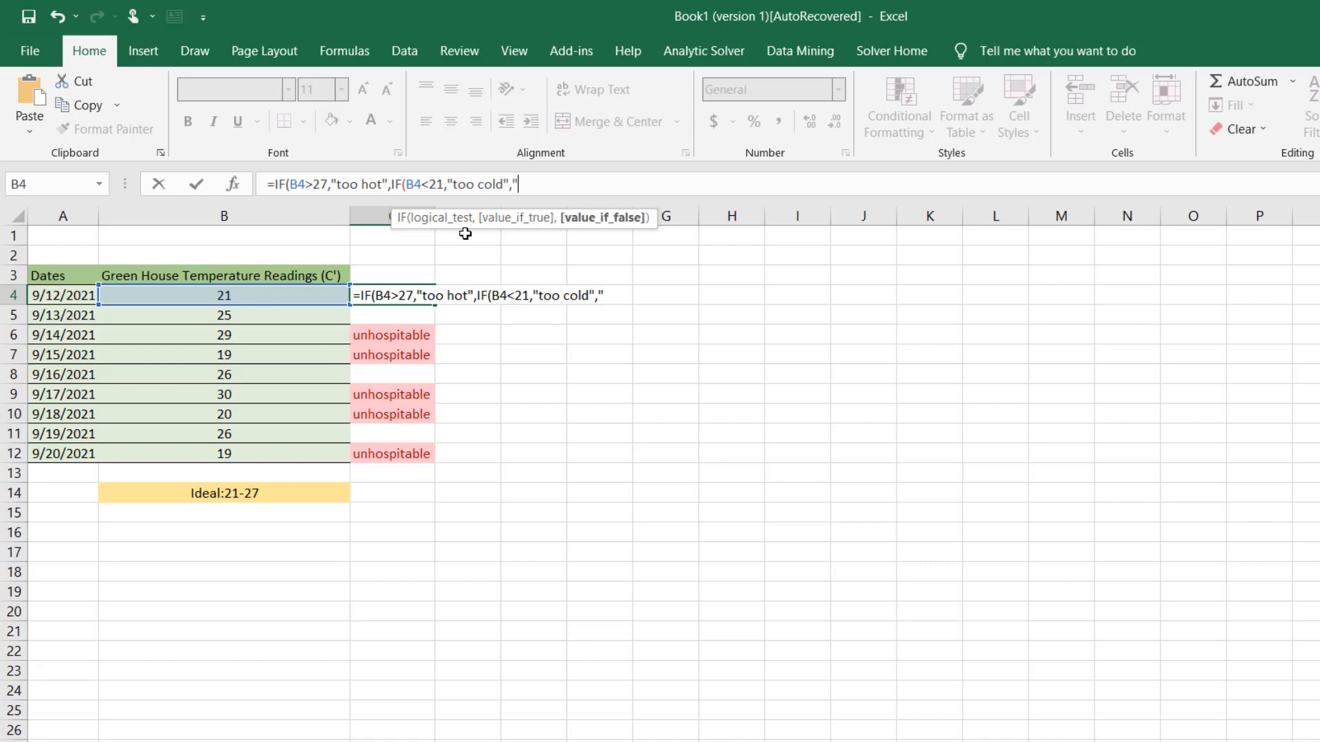
Set the nested IF's value if false to "fine", close both functions, and enter the formula in C4
key("BackSpace")
type("fine\"))")
key("ctrl+Return")
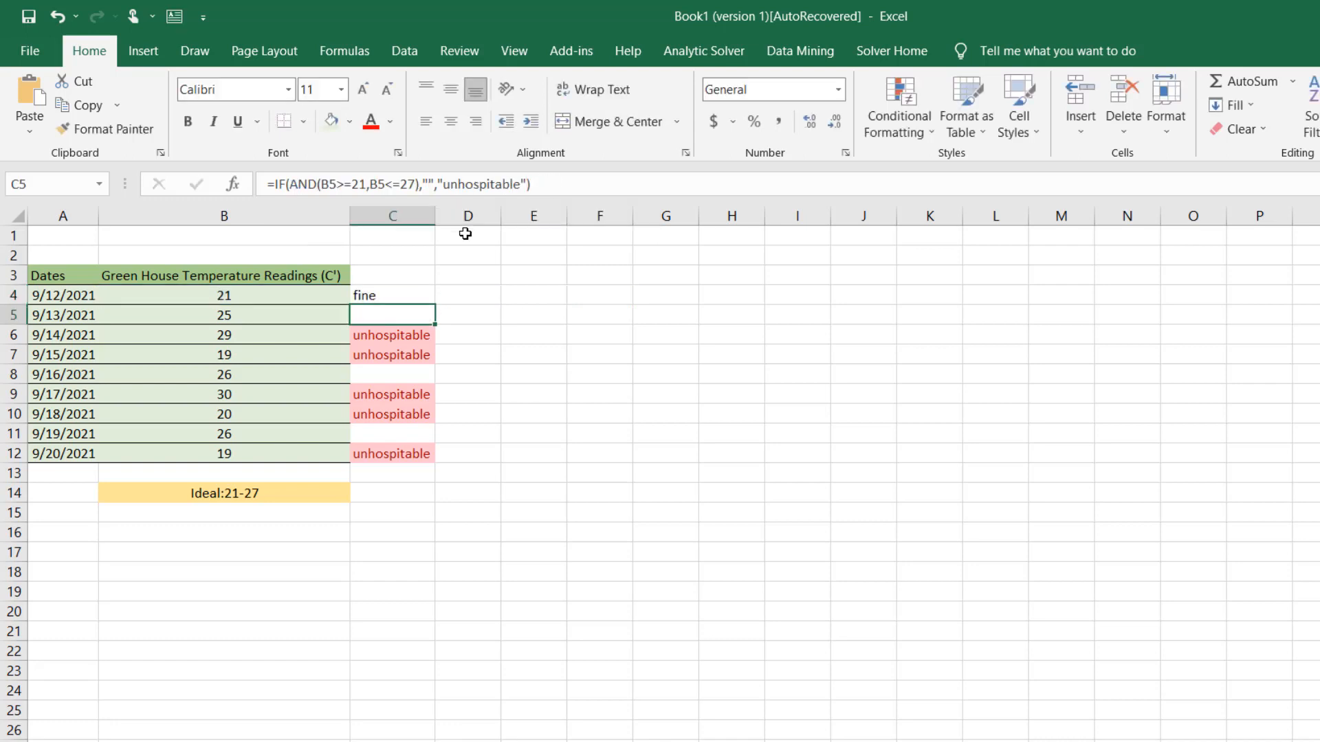
Fill the nested IF formula from C4 down through C12
left_click(414, 295)
left_click_drag(432, 305, 442, 462)
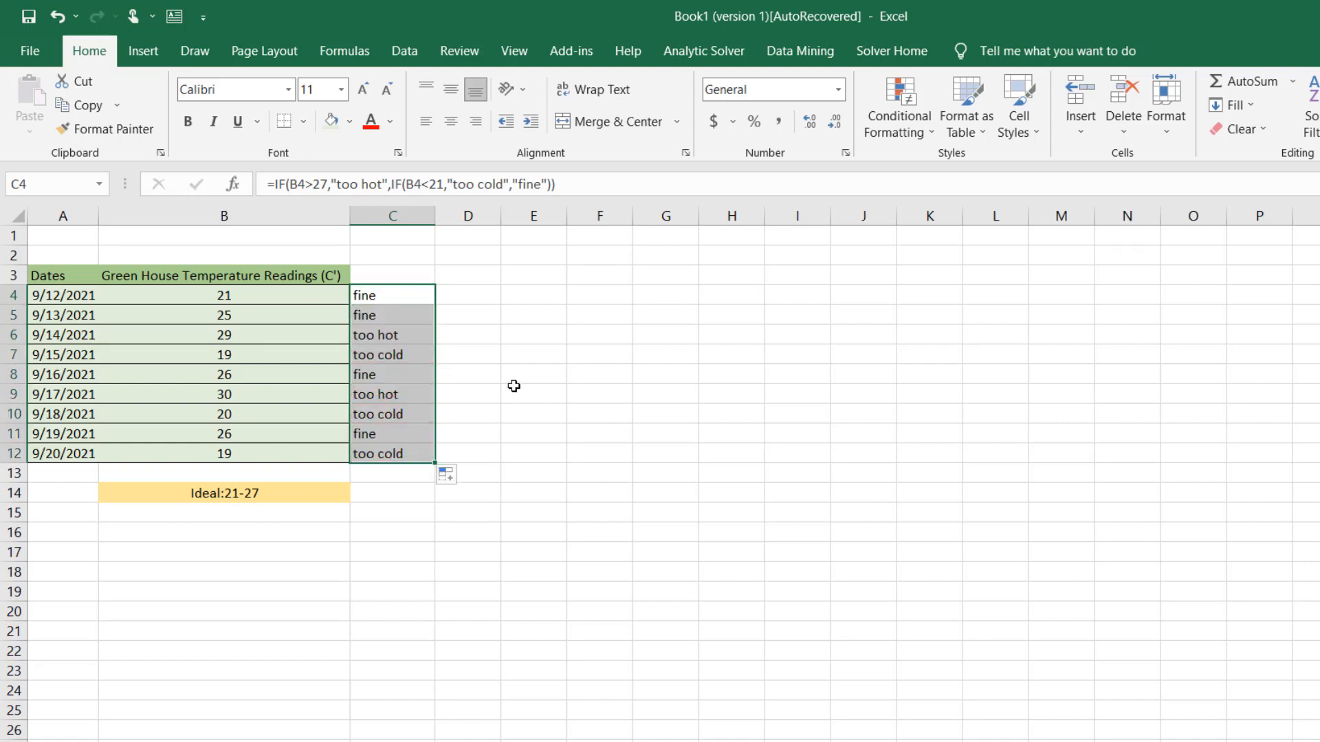
left_click(515, 387)
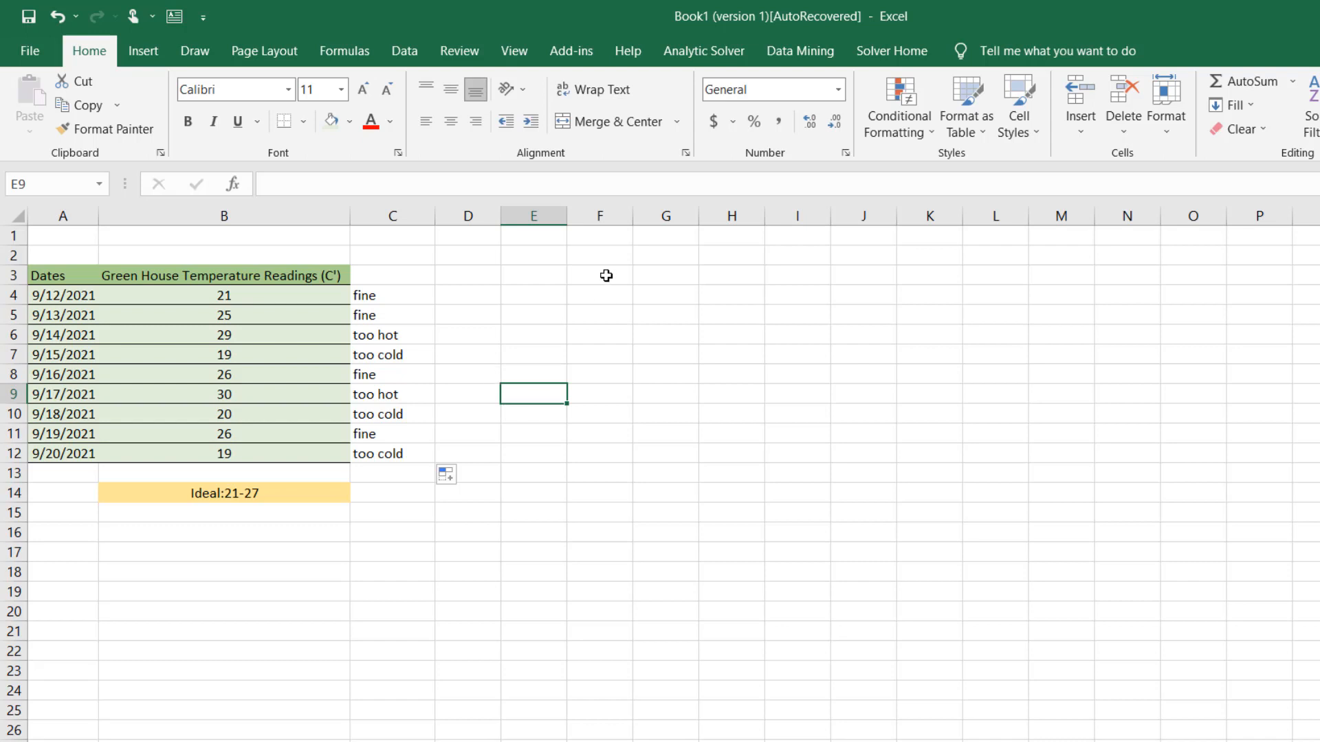
Open the nested IF formula in C4
double_click(390, 297)
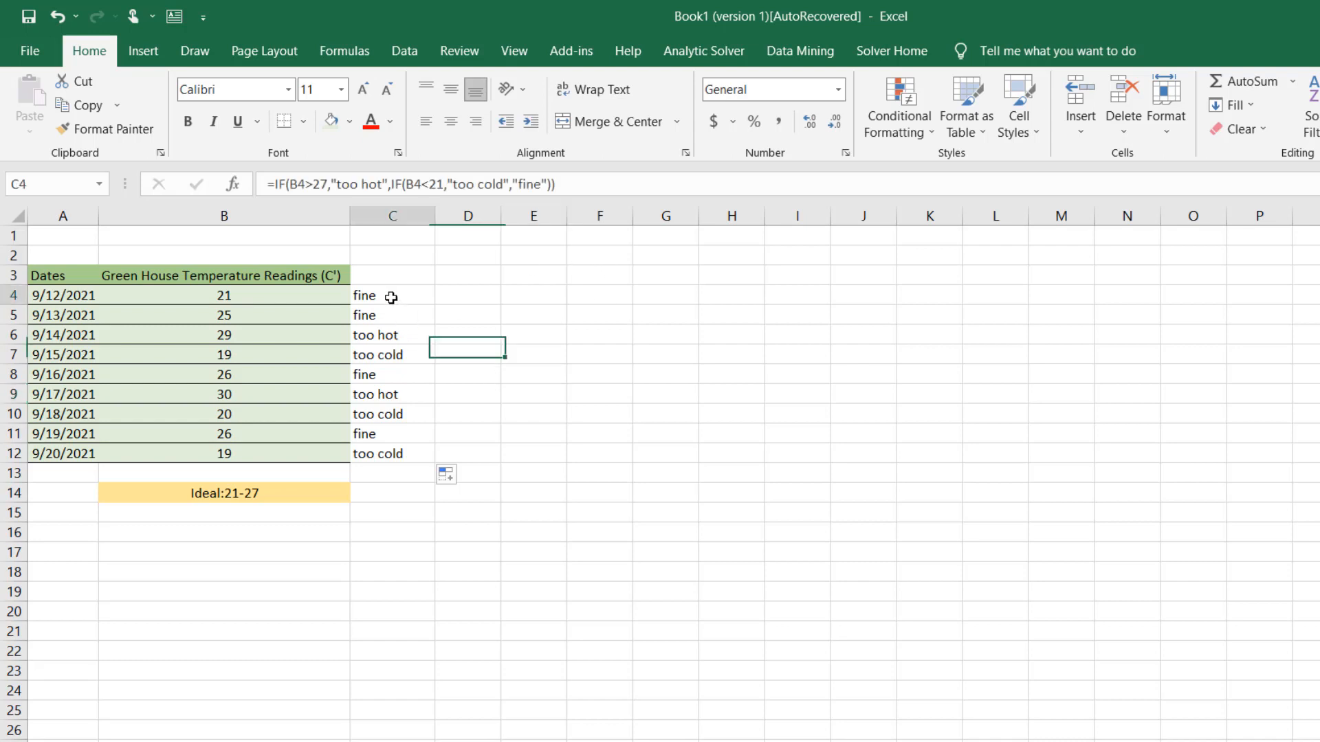